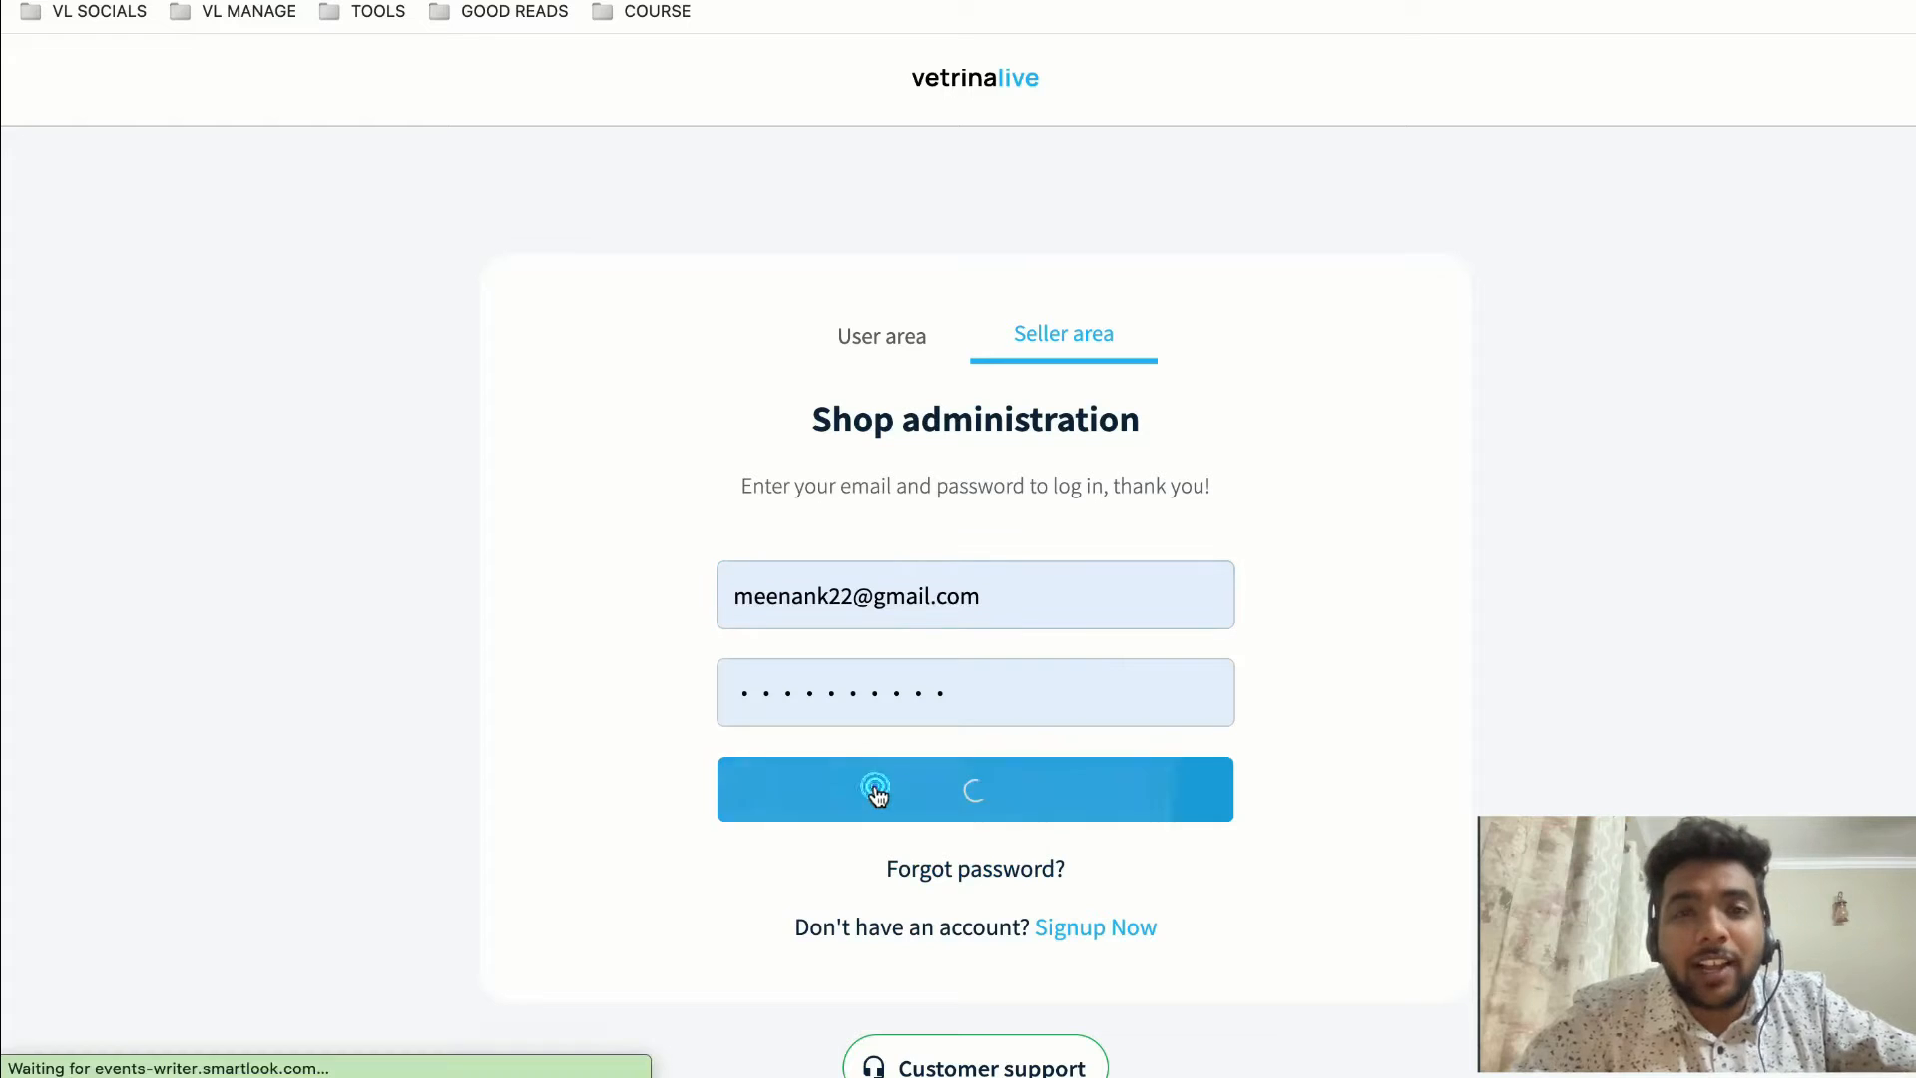
- Log in to the shop's seller area and open the package sizes page under Shipments, passing through the shipment platforms
click(878, 795)
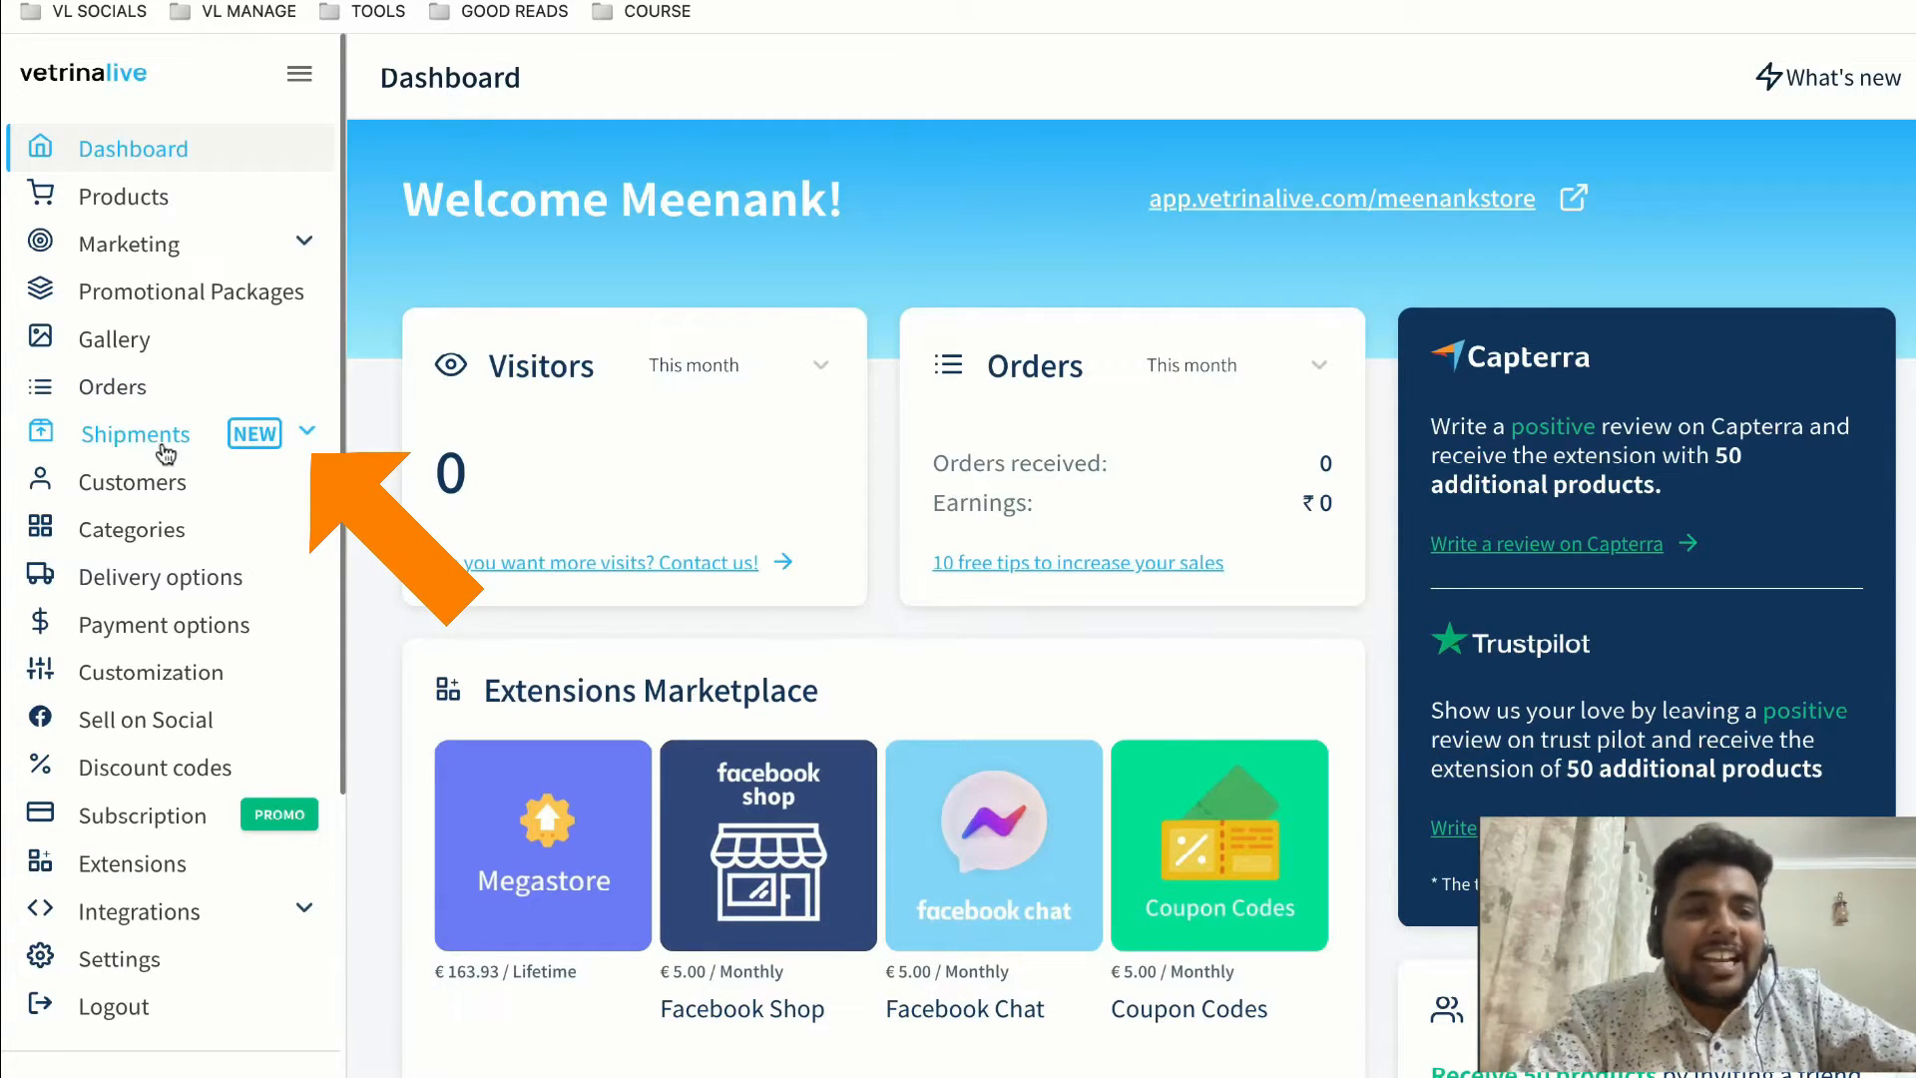
click(252, 452)
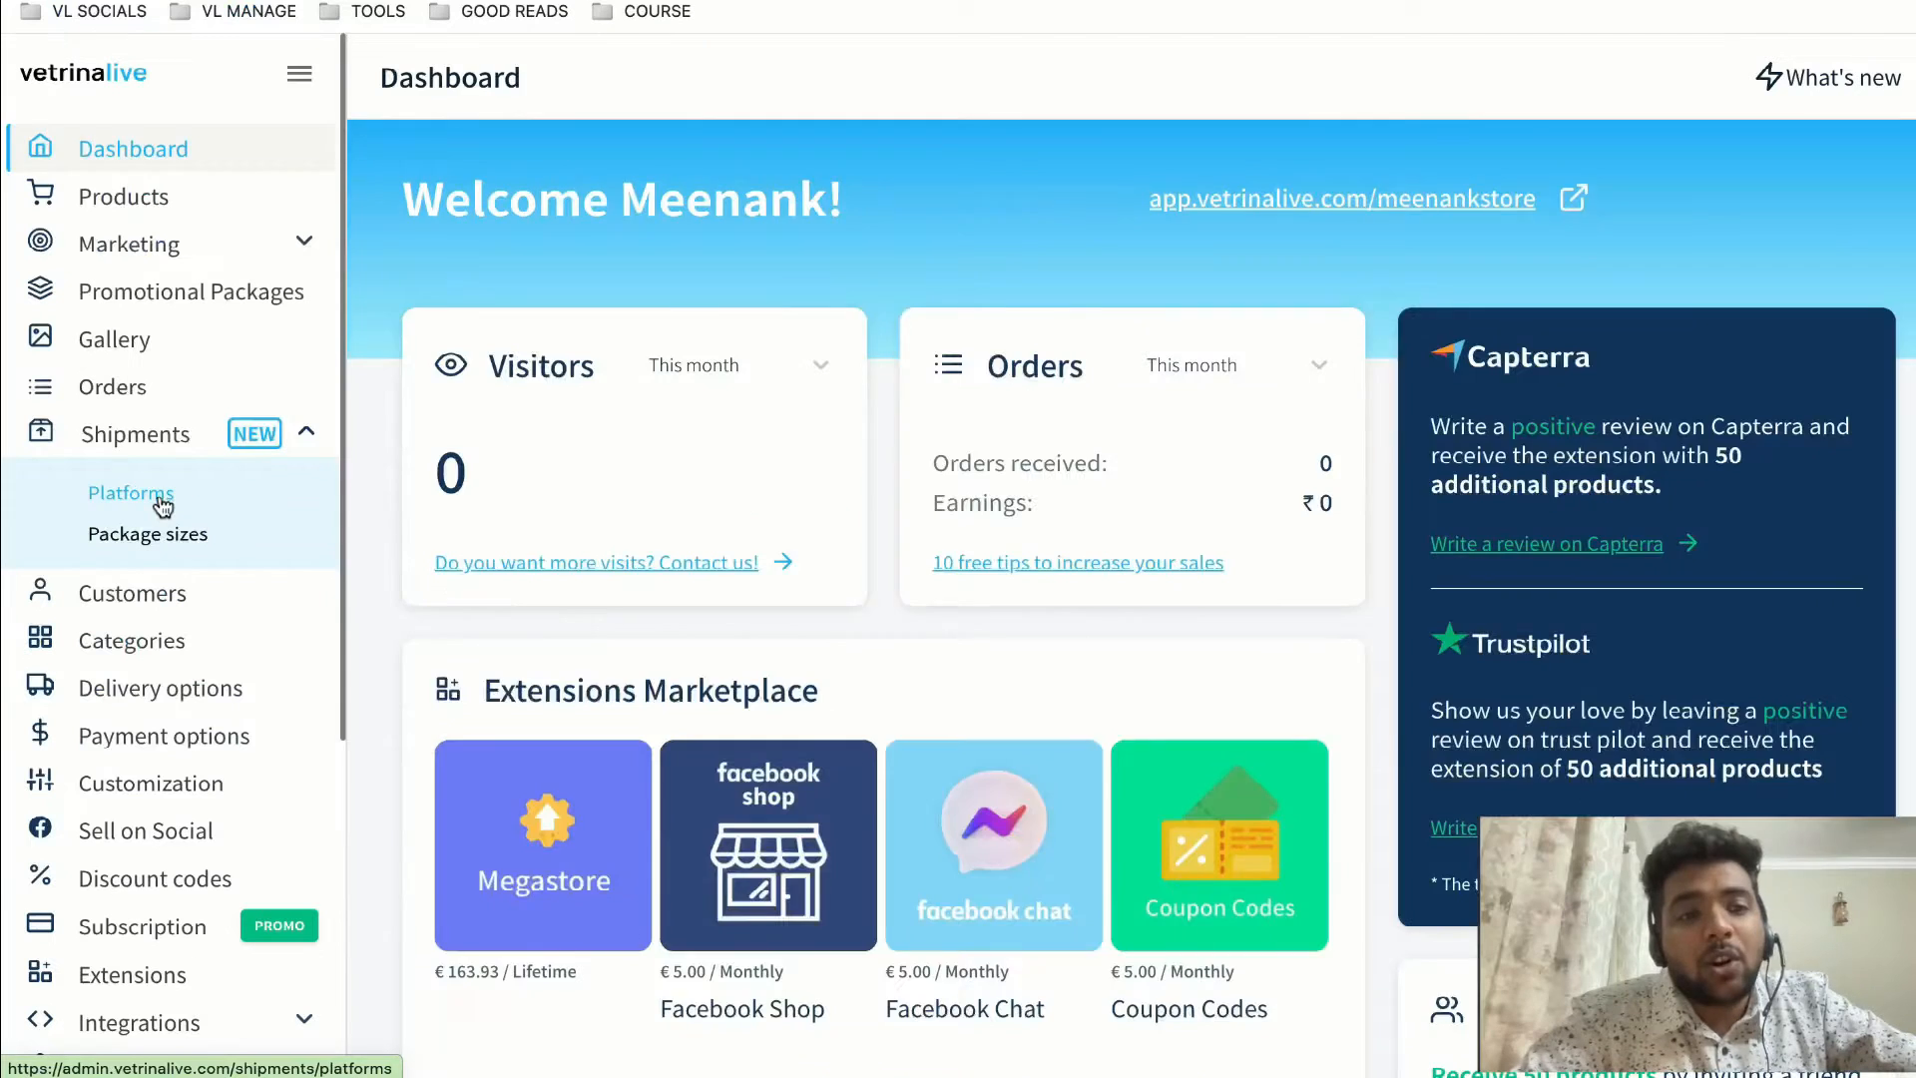
click(193, 679)
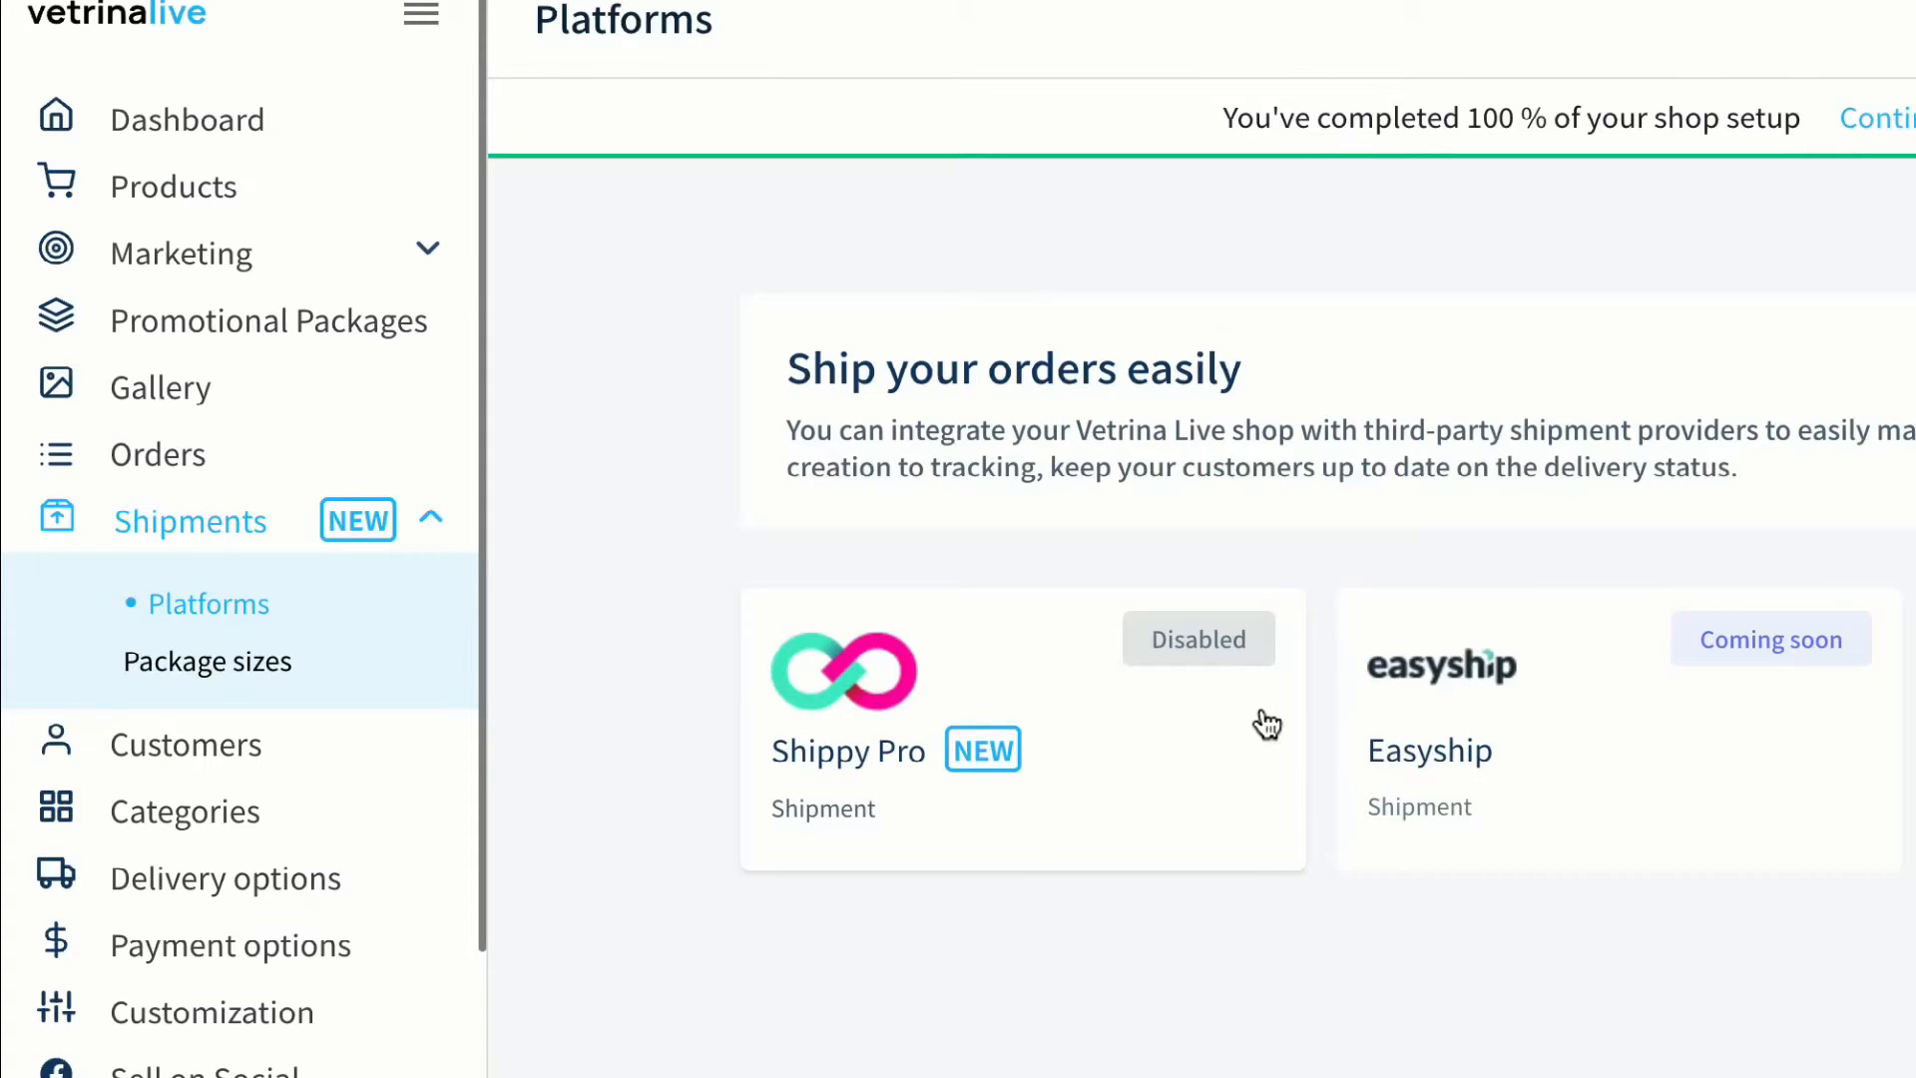
click(251, 661)
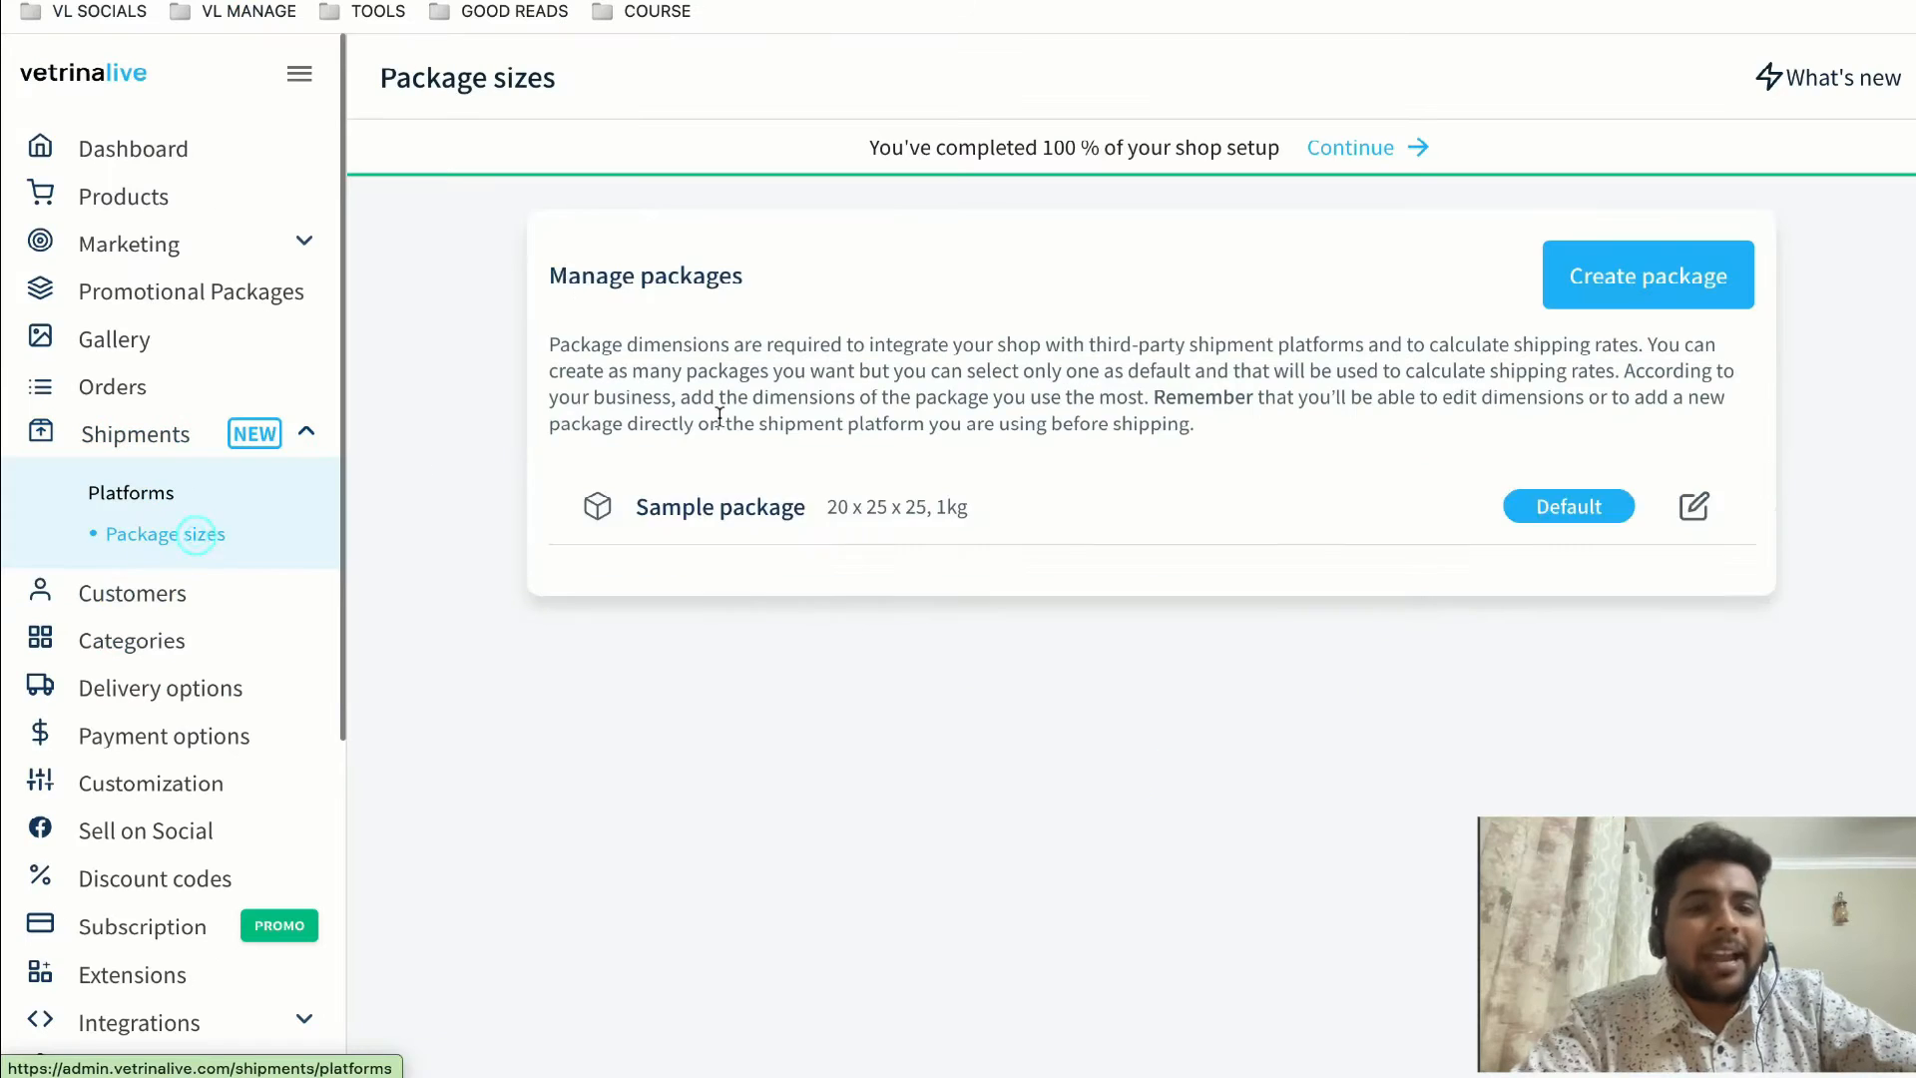
click(1644, 275)
click(769, 459)
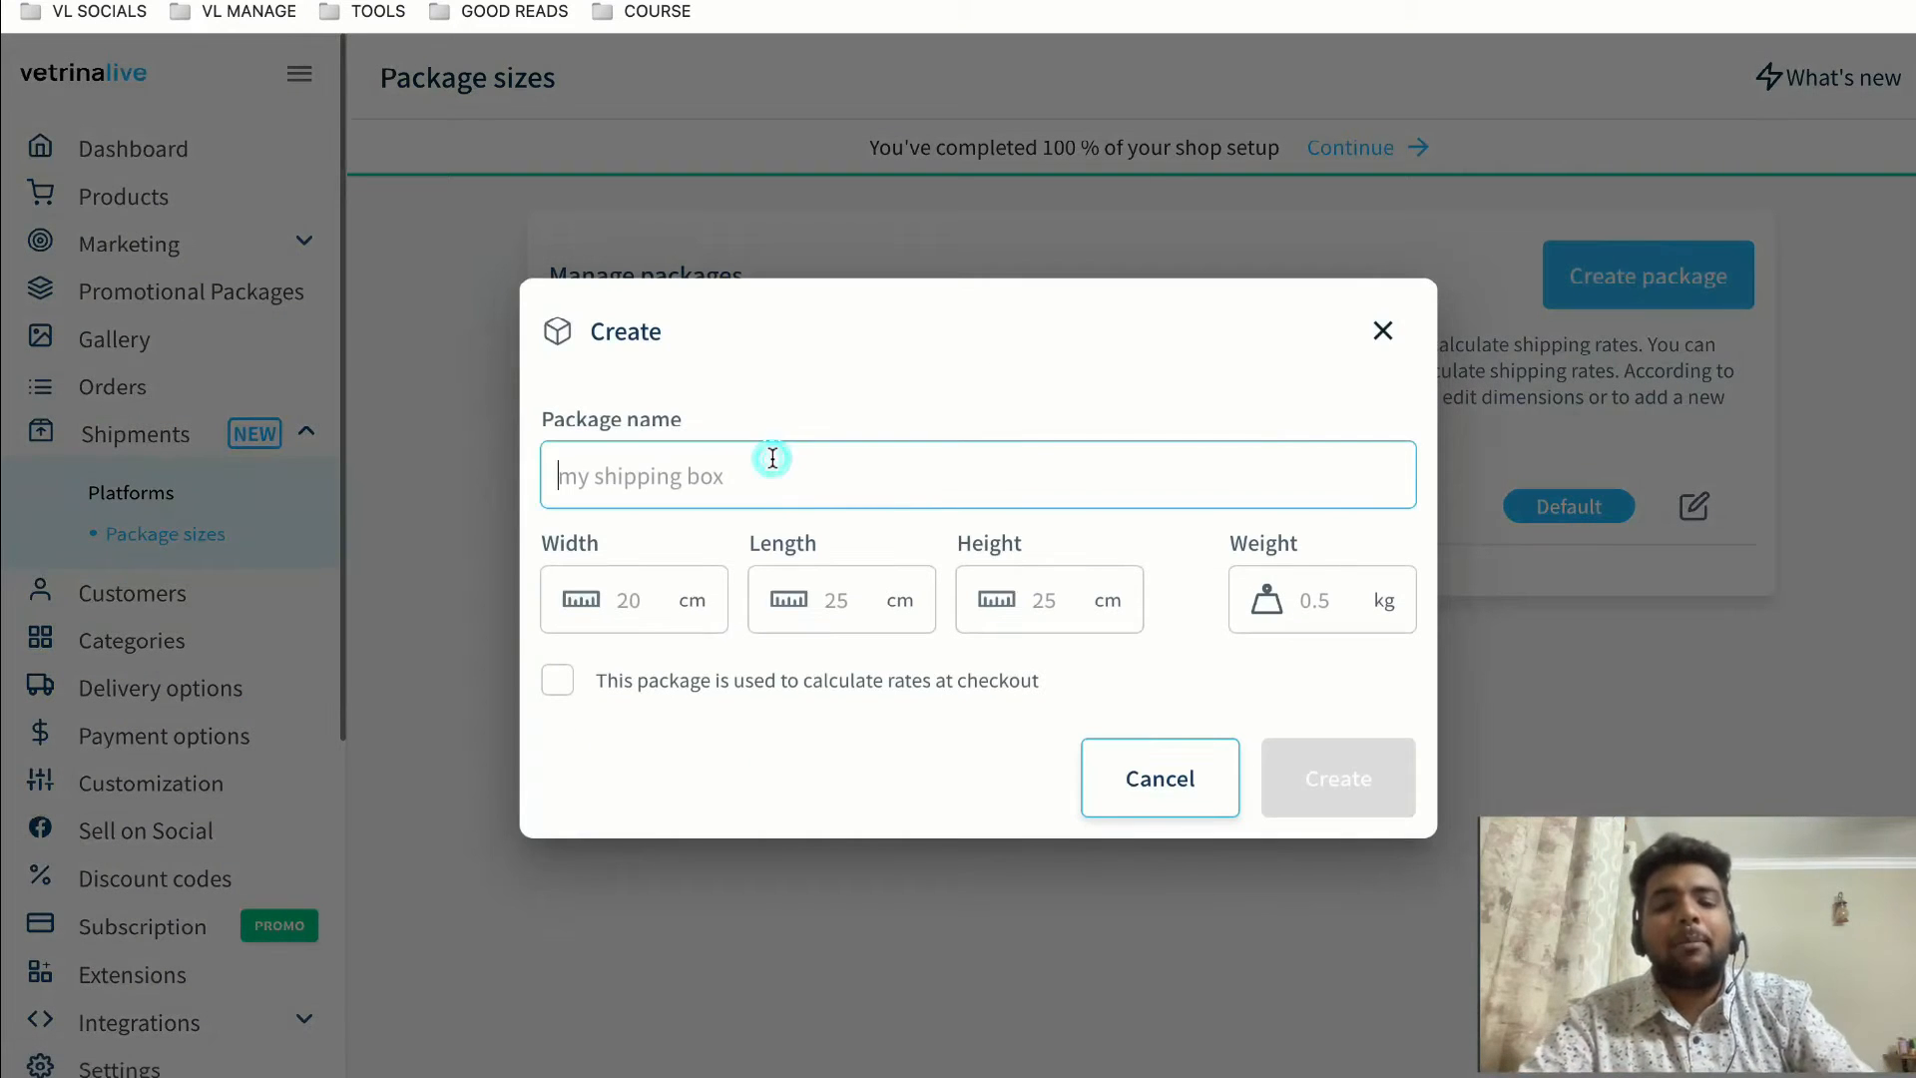
text(DSa)
key(BackSpace)
key(BackSpace)
key(BackSpace)
text(Sample package)
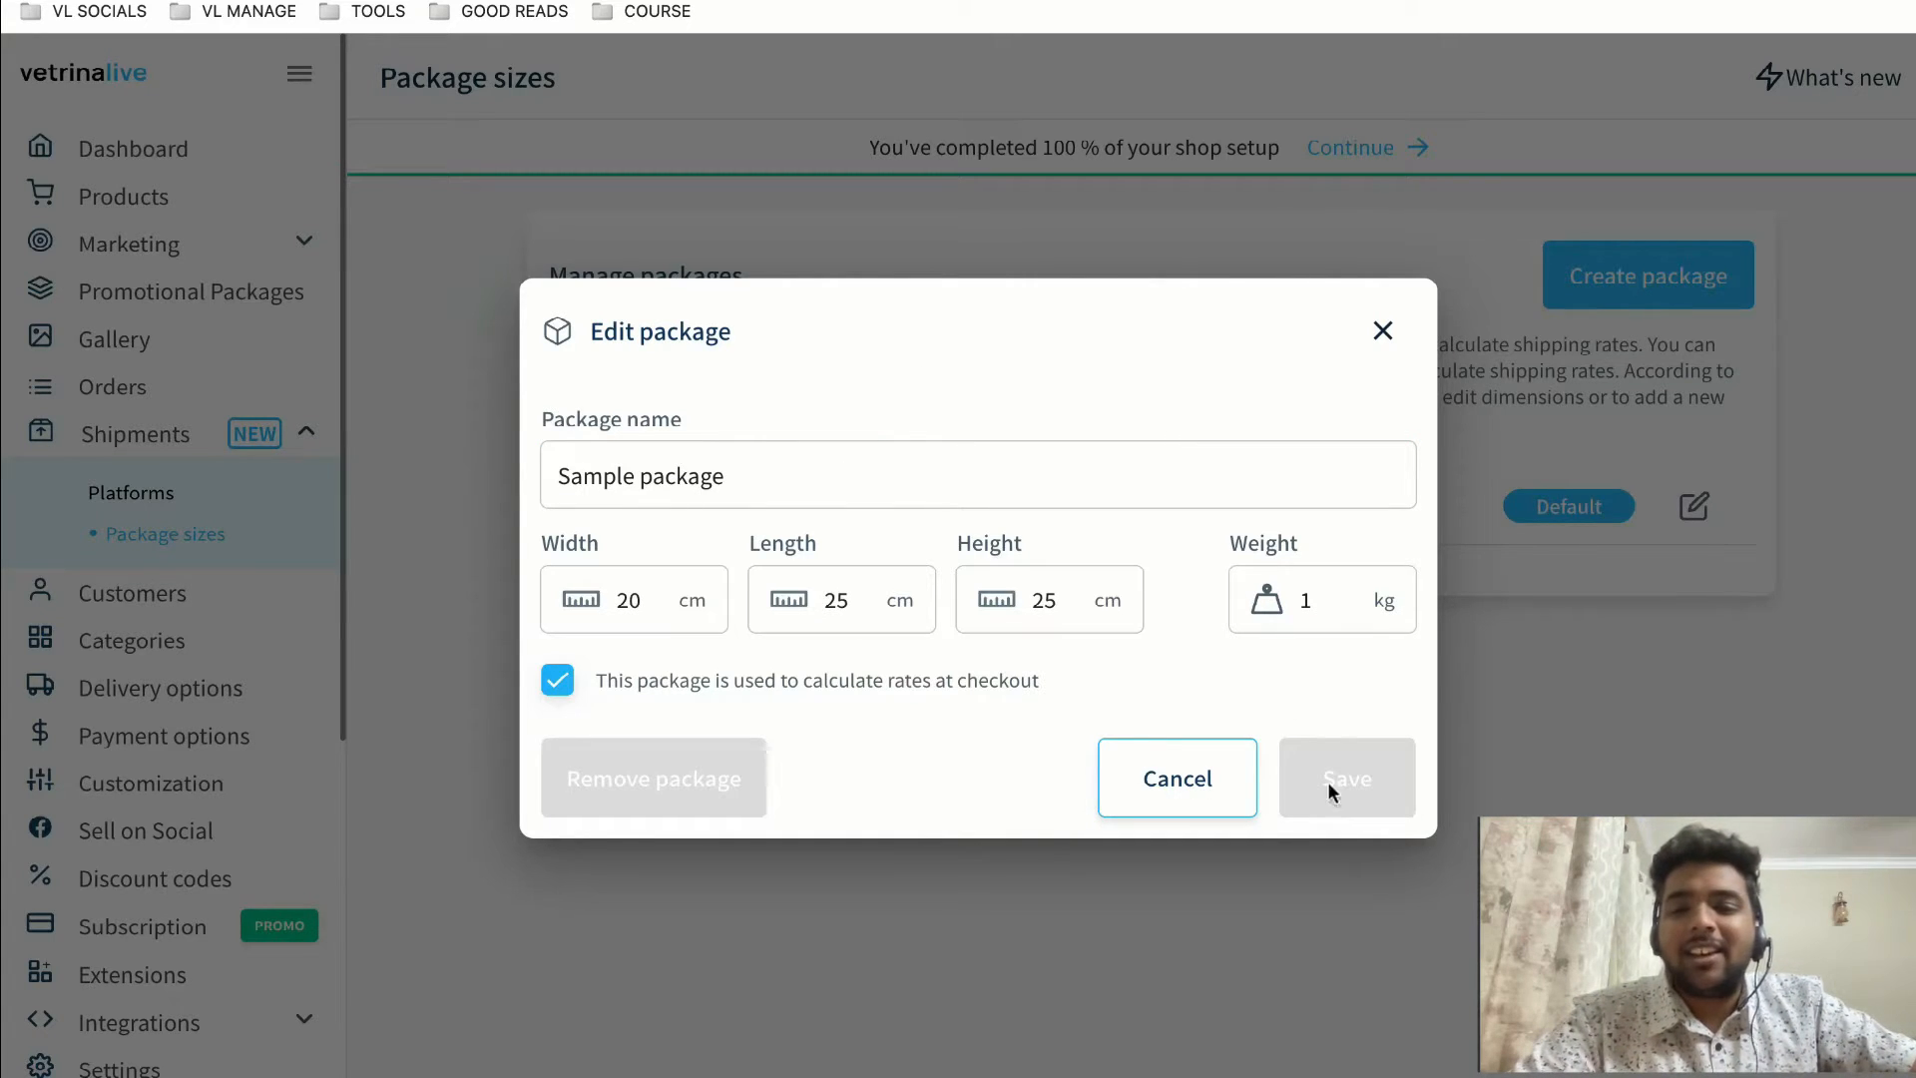
click(1384, 329)
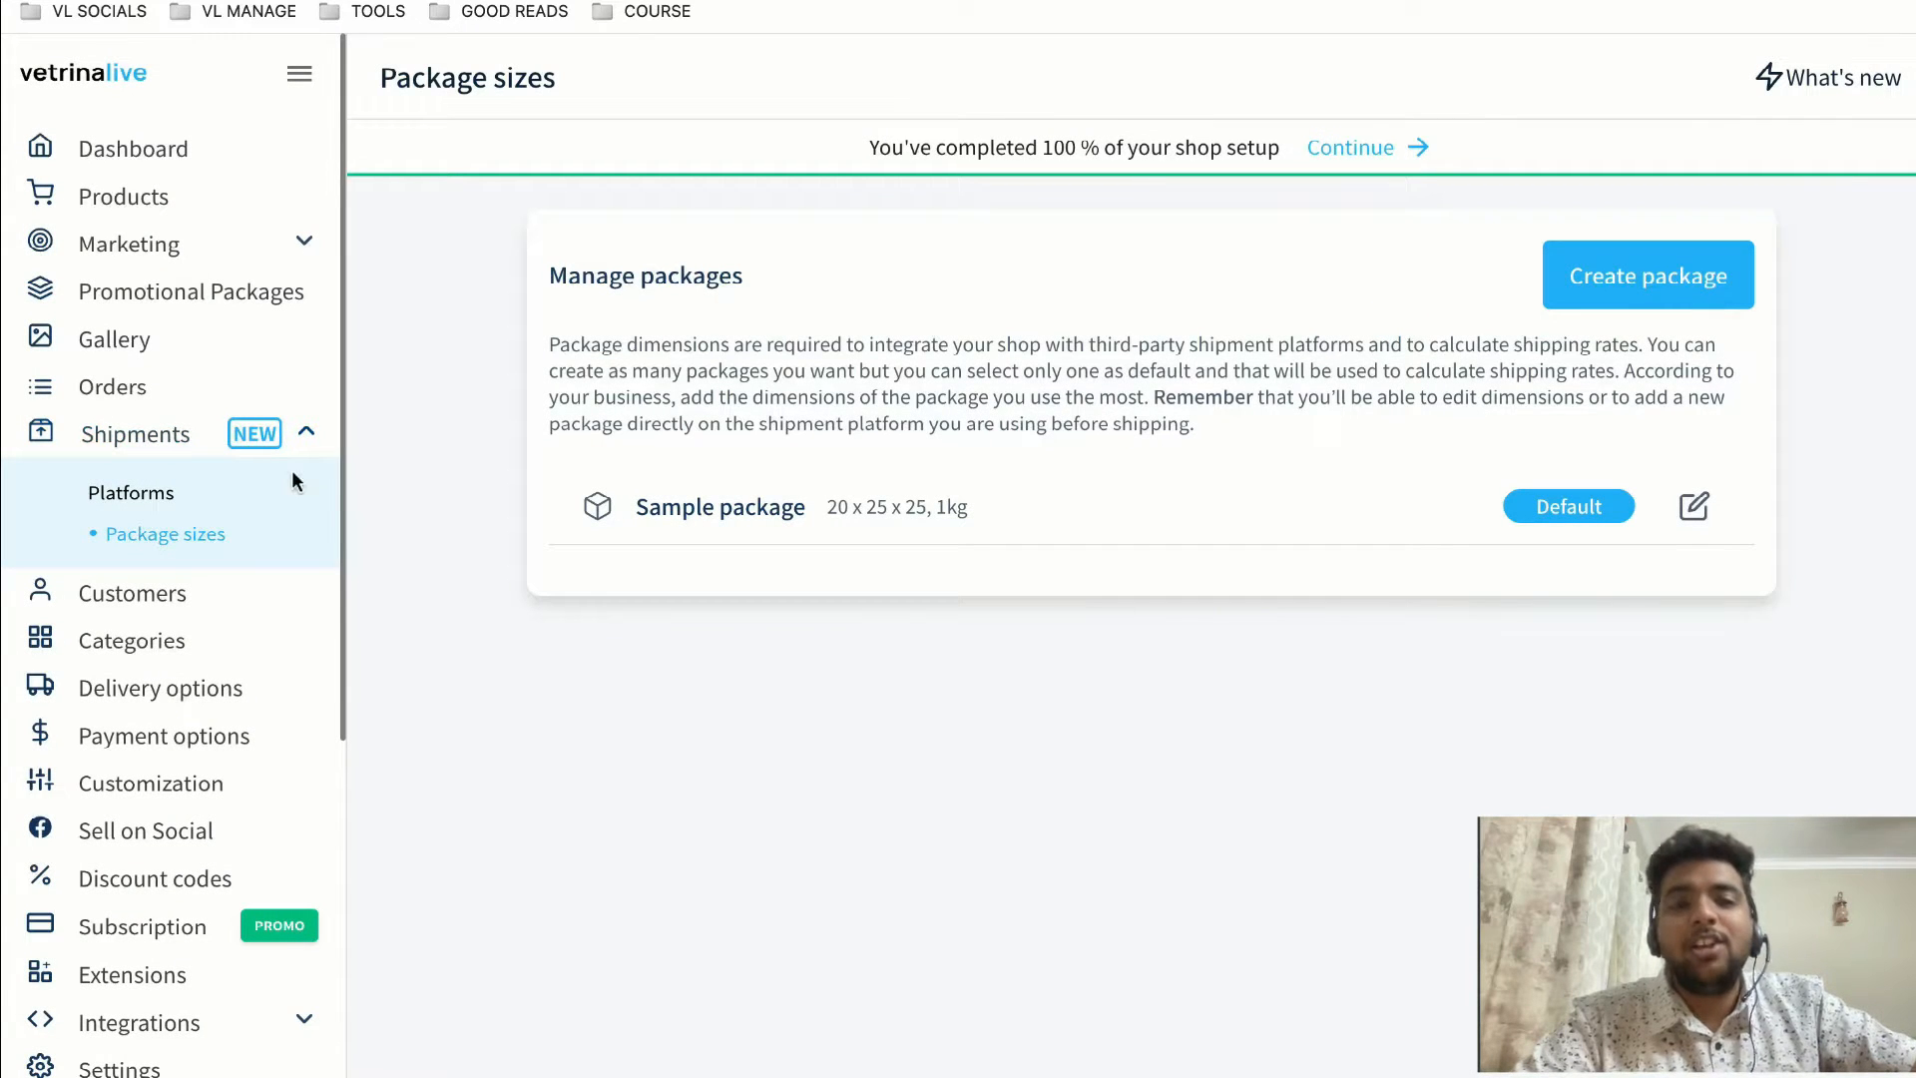
- From the Shippy Pro integration page, go to the ShippyPro account's API settings, generate a new API key and copy it
click(153, 507)
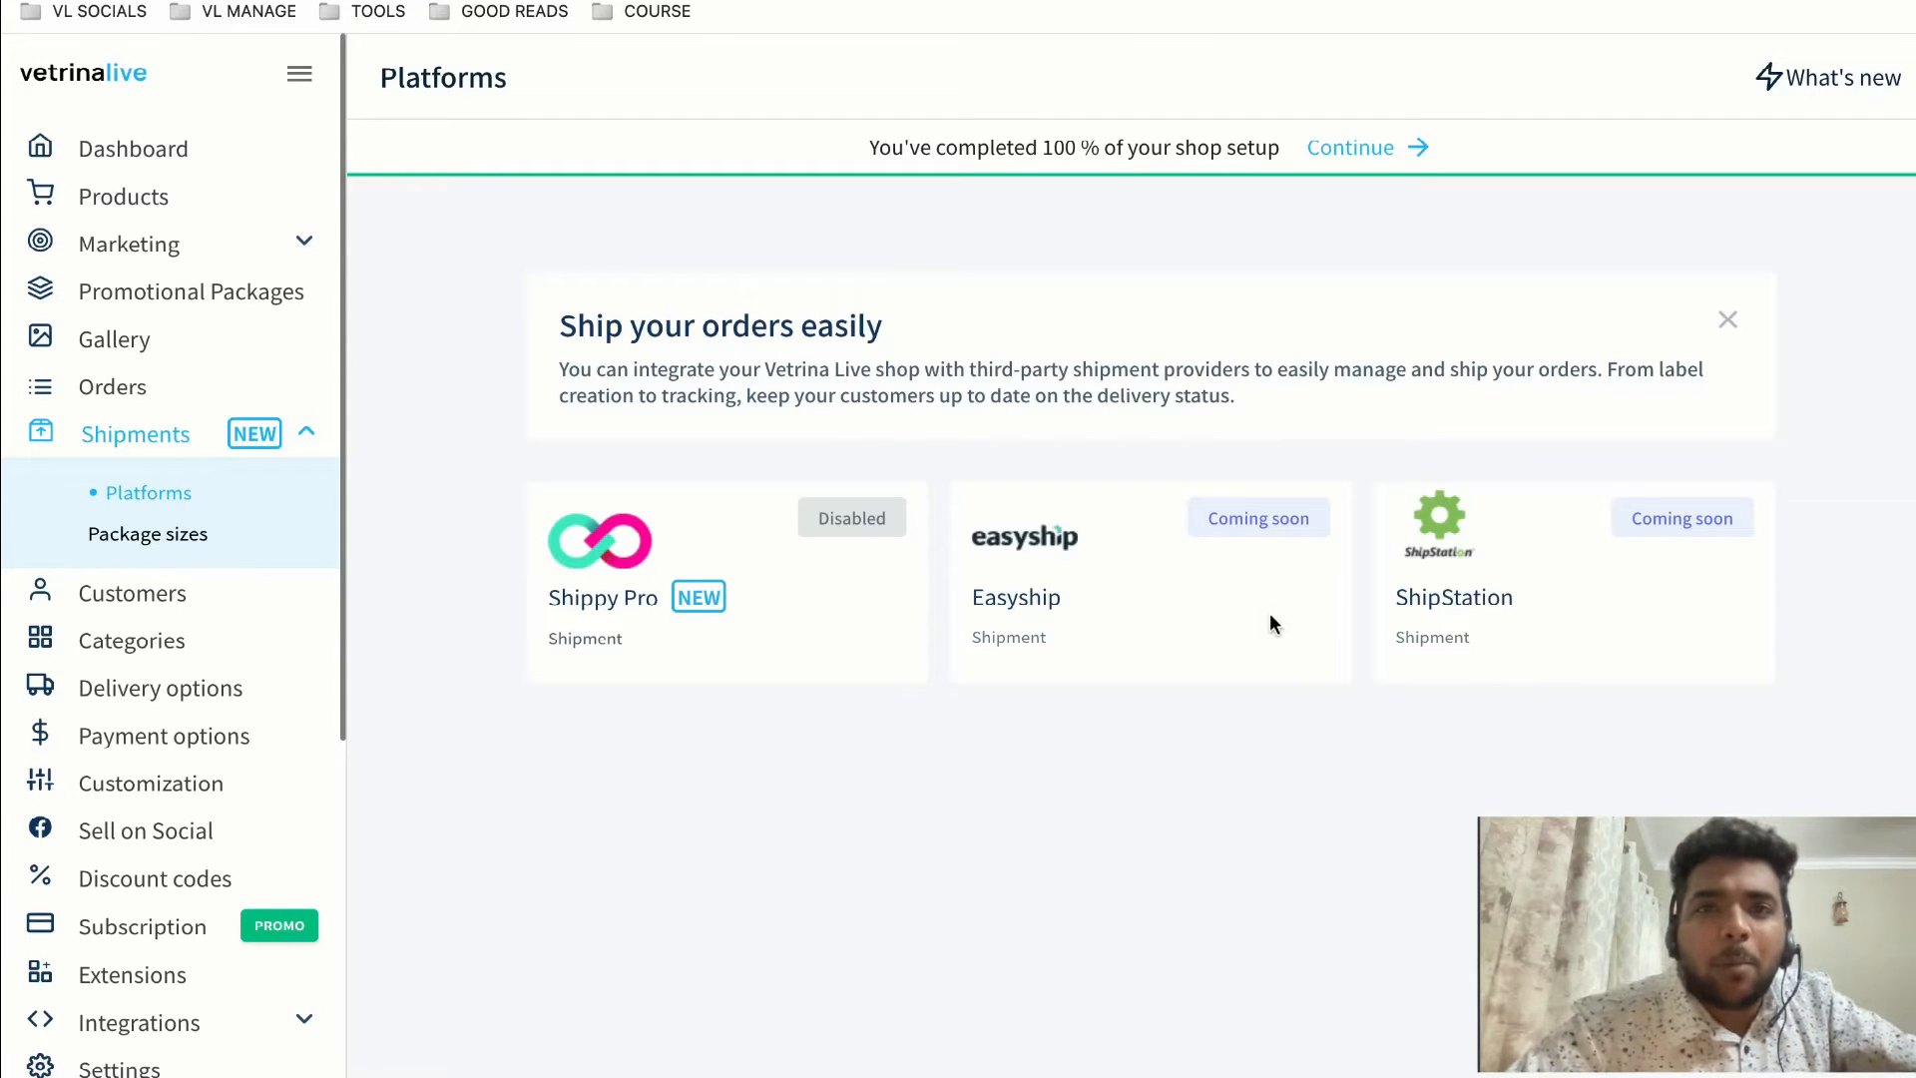
click(842, 581)
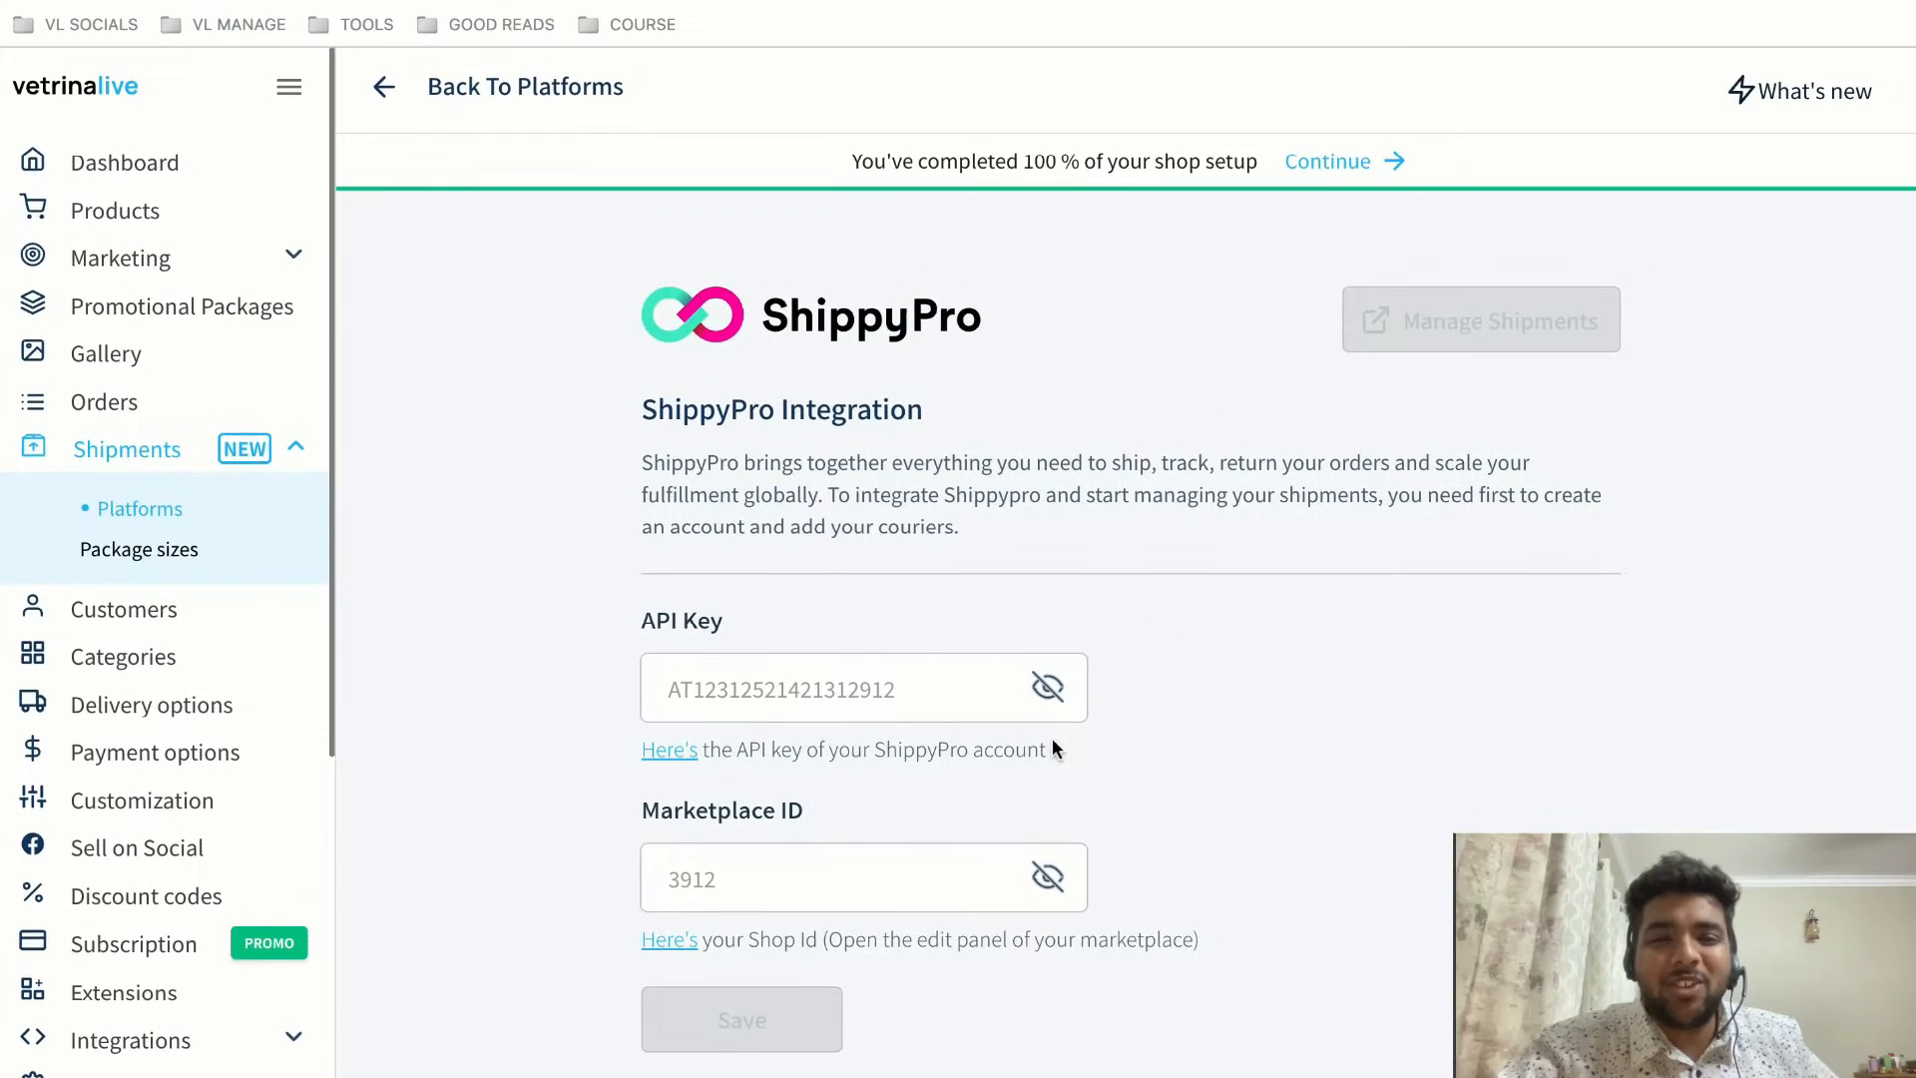
click(678, 749)
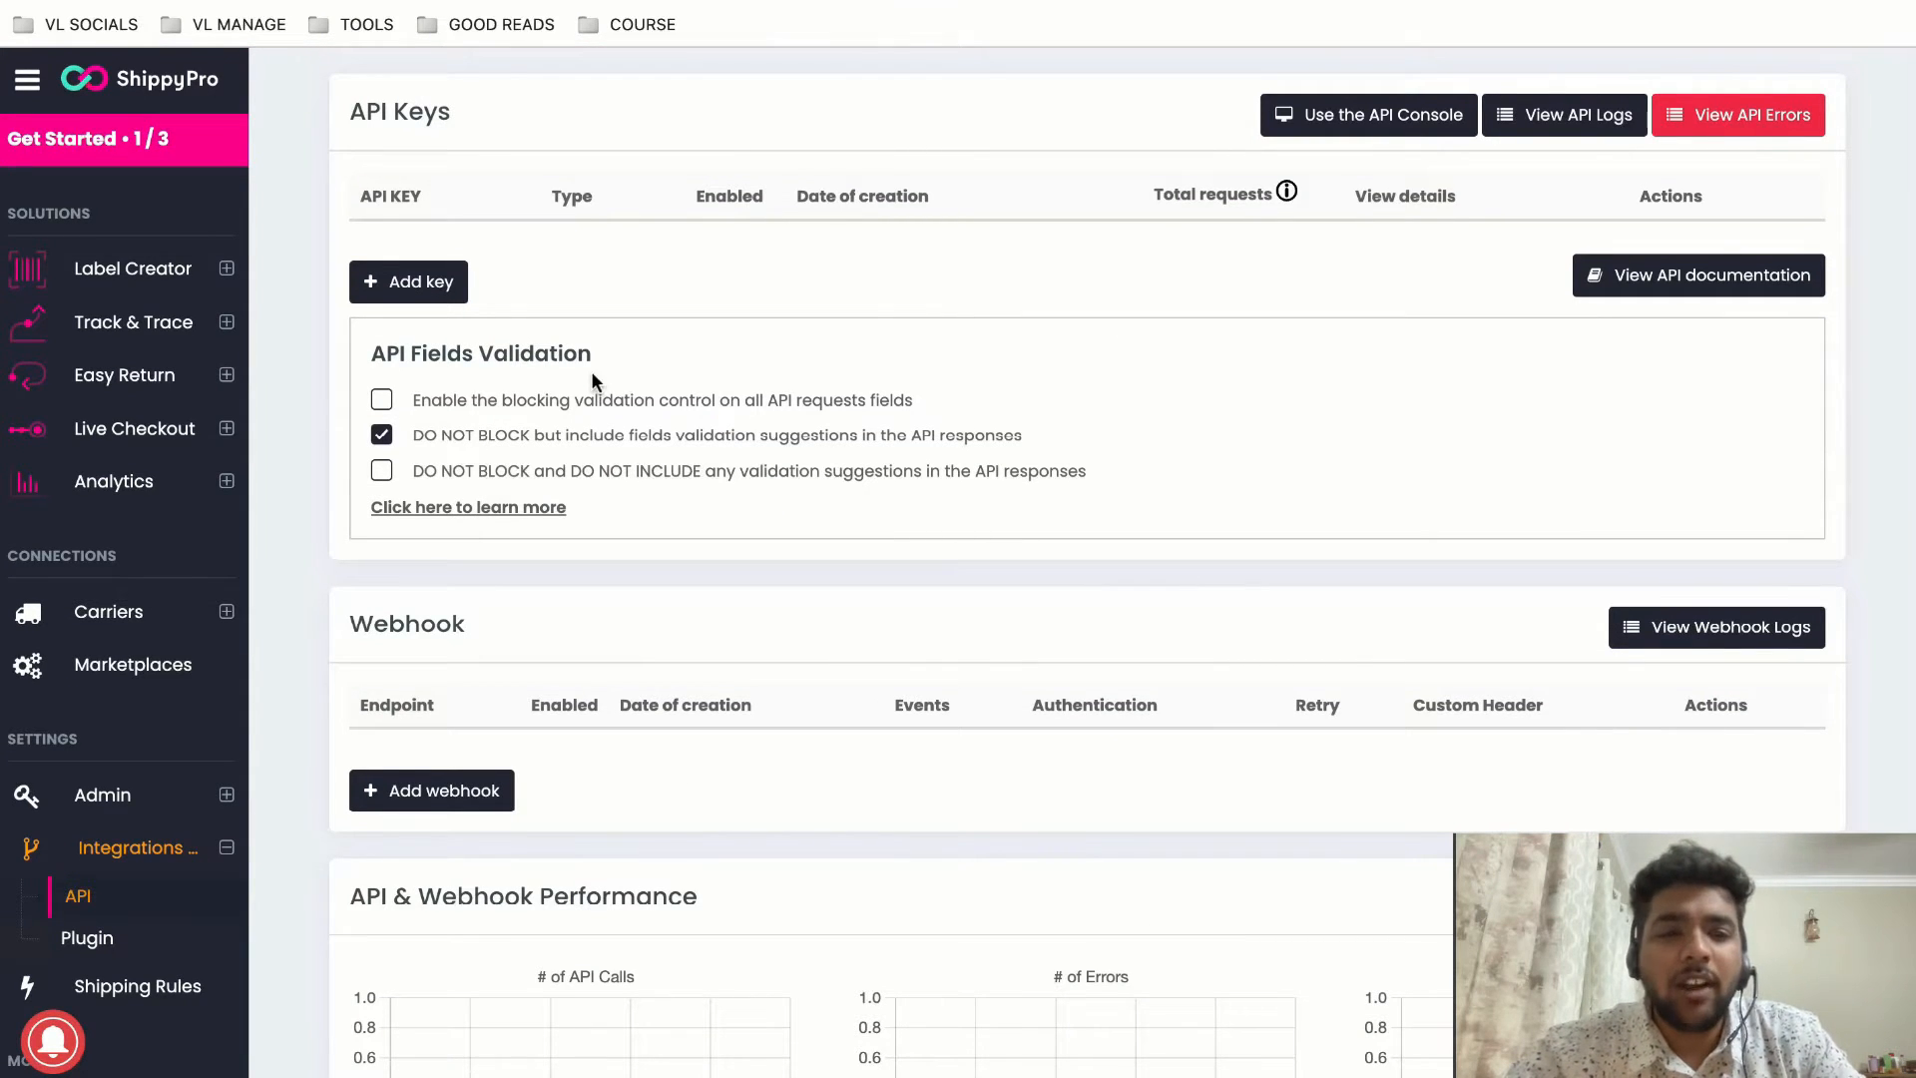
click(442, 284)
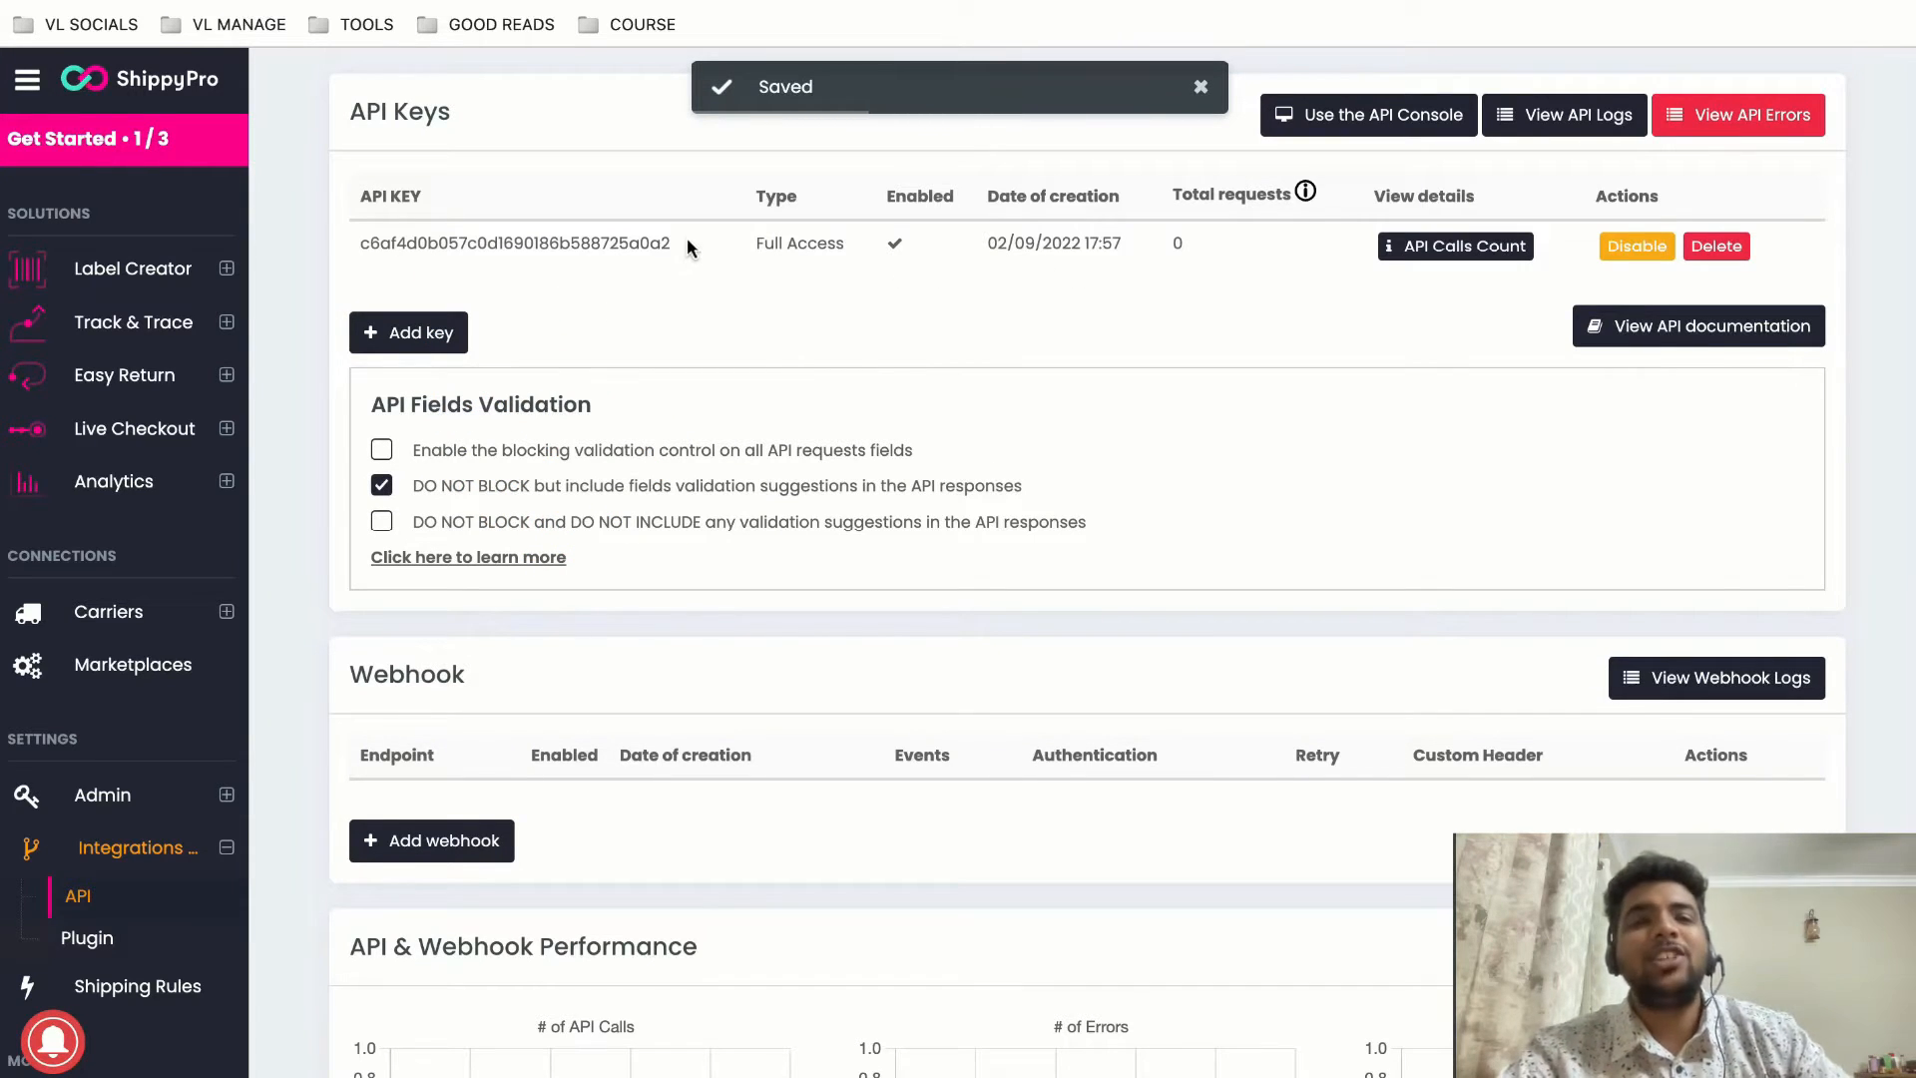
drag(684, 239, 353, 235)
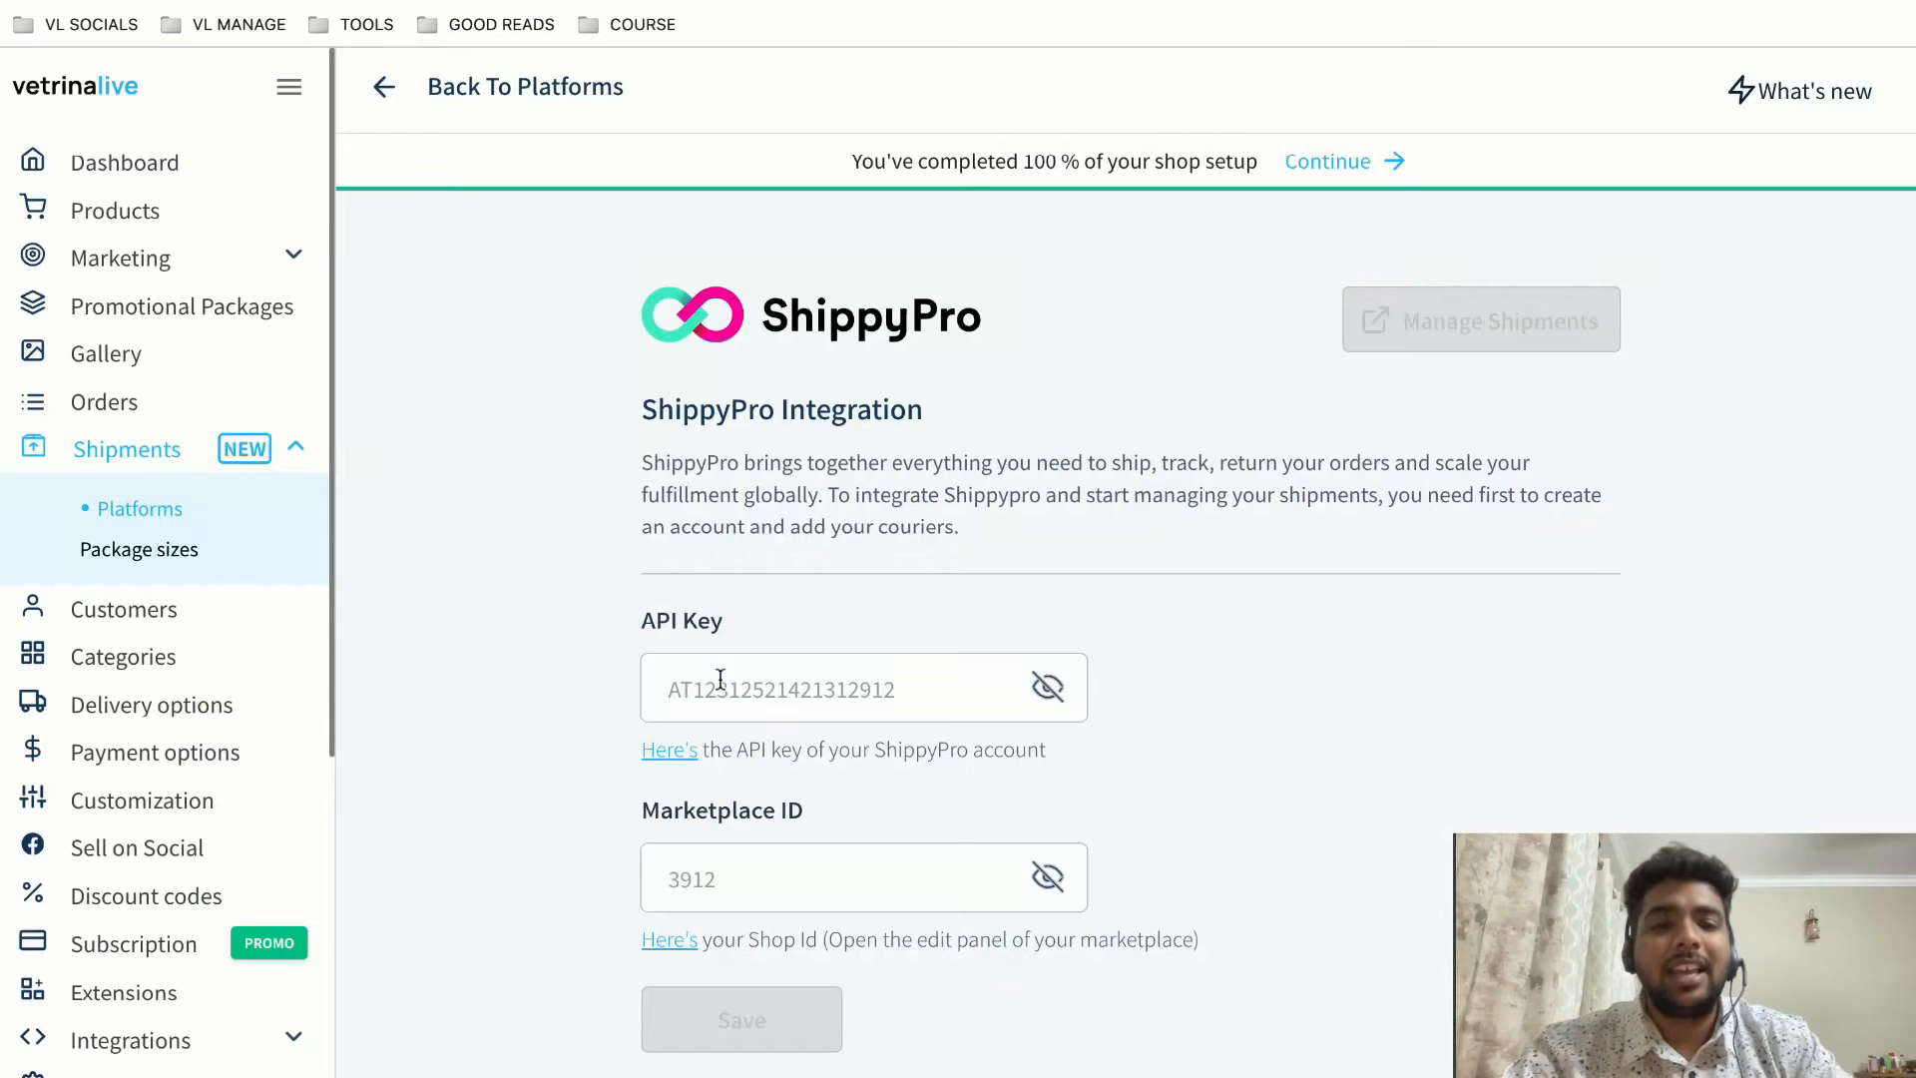
- Paste the copied API key into the API Key field of the ShippyPro integration
click(720, 679)
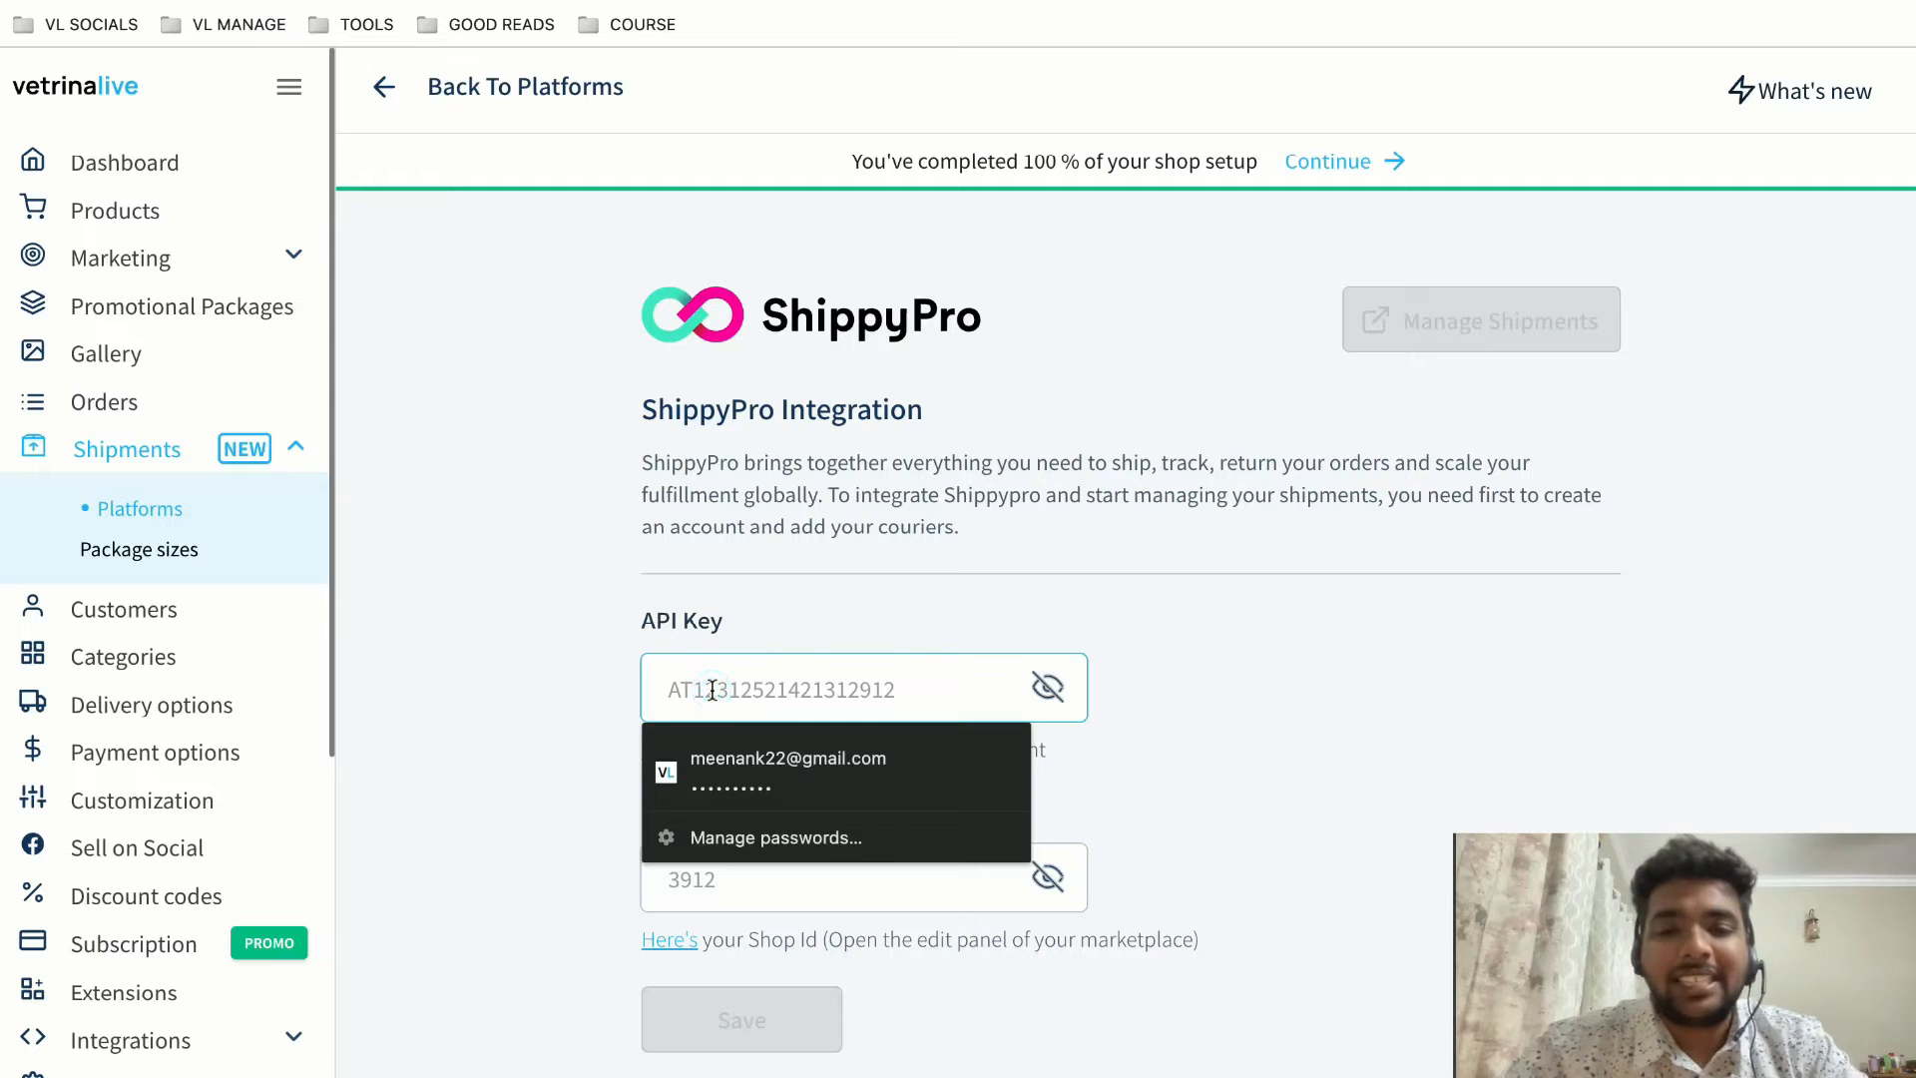
key(ctrl+v)
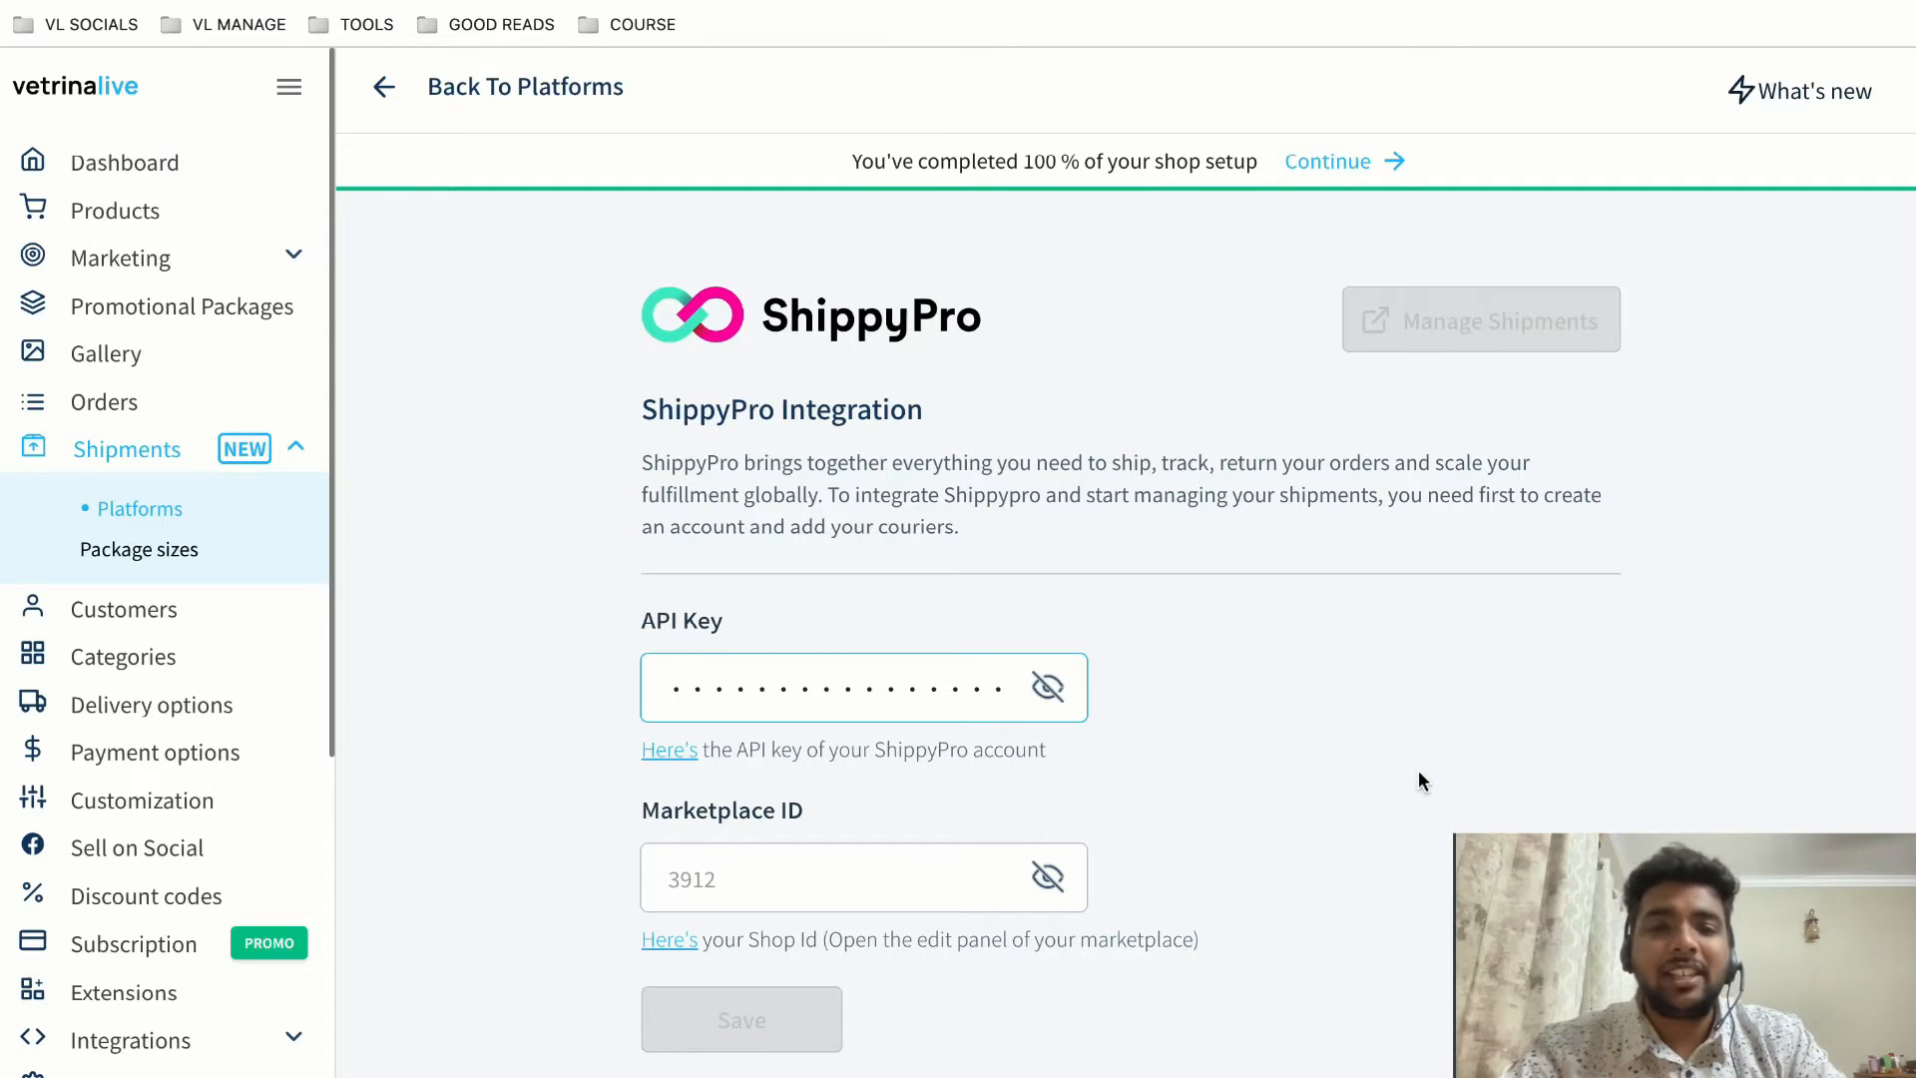
click(1024, 750)
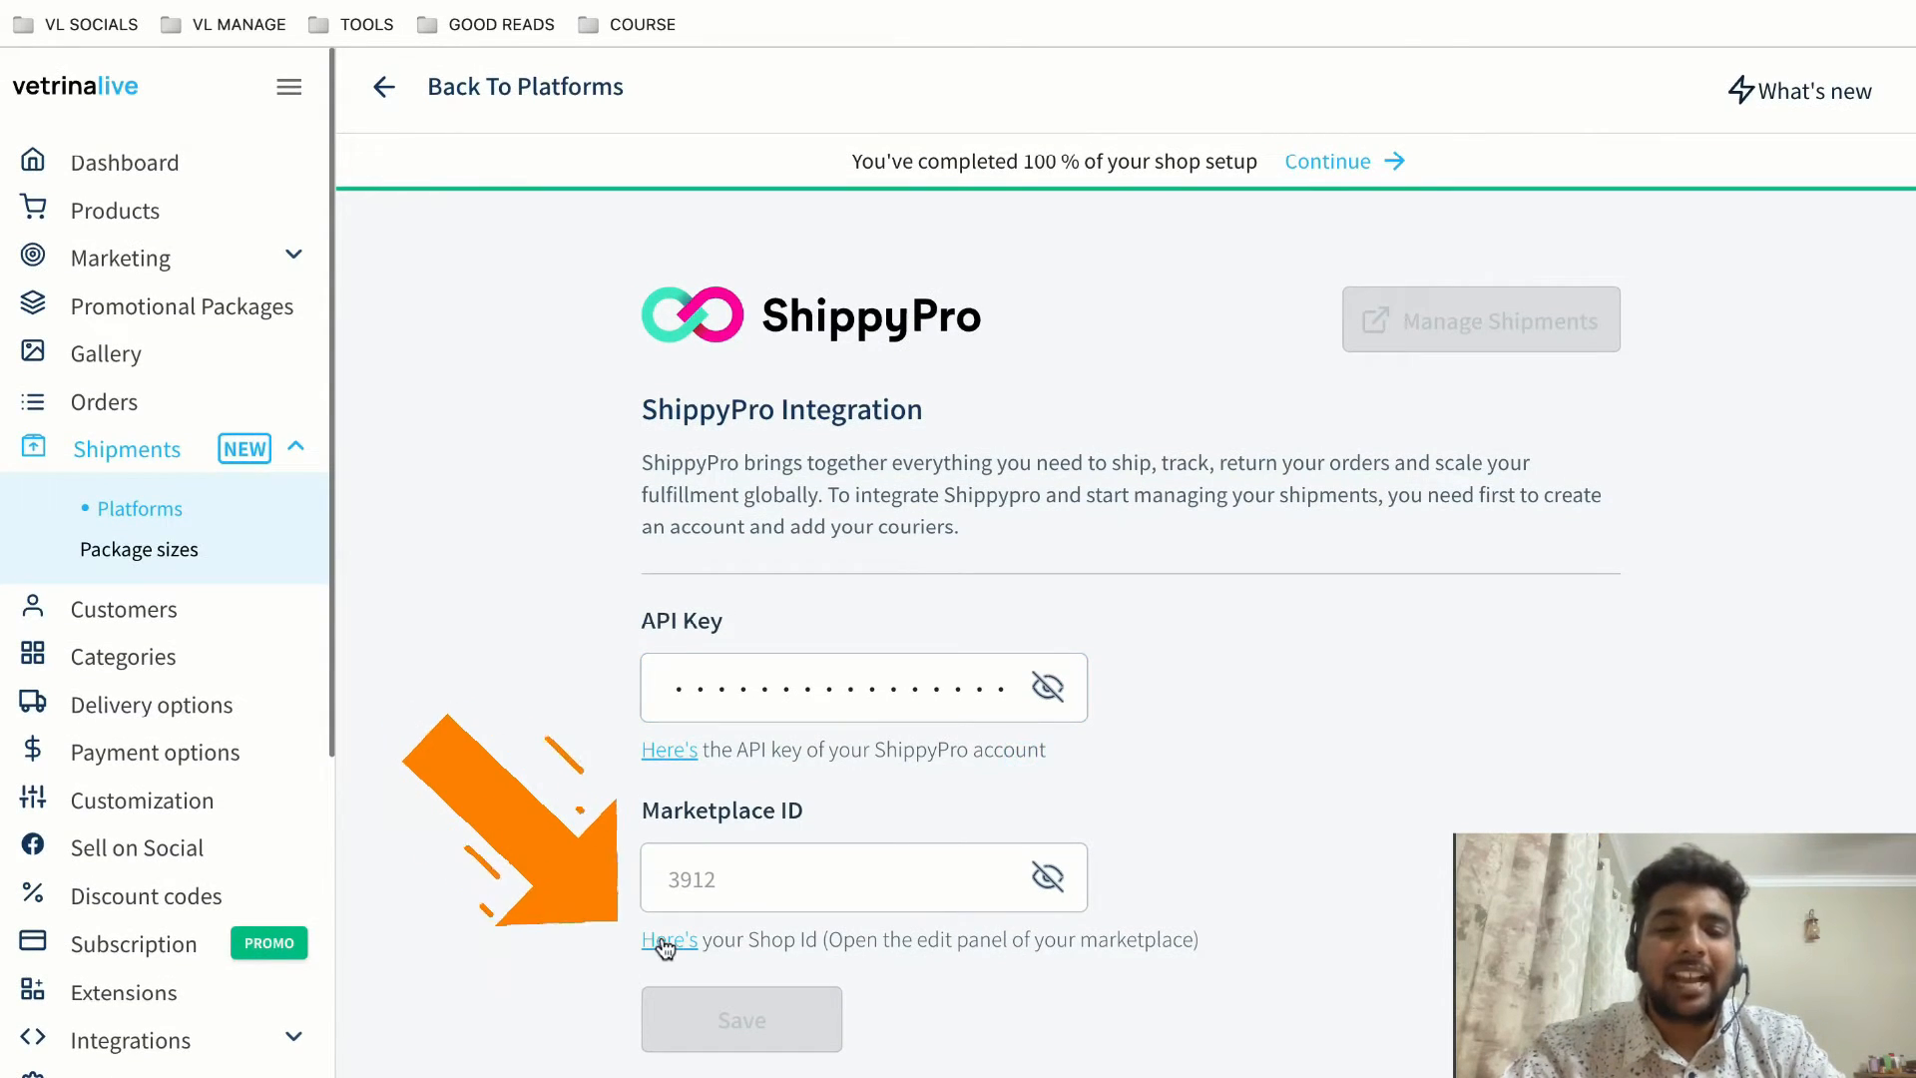
- Connect an API Orders marketplace in the ShippyPro account with the custom label Vetrinalive
click(664, 940)
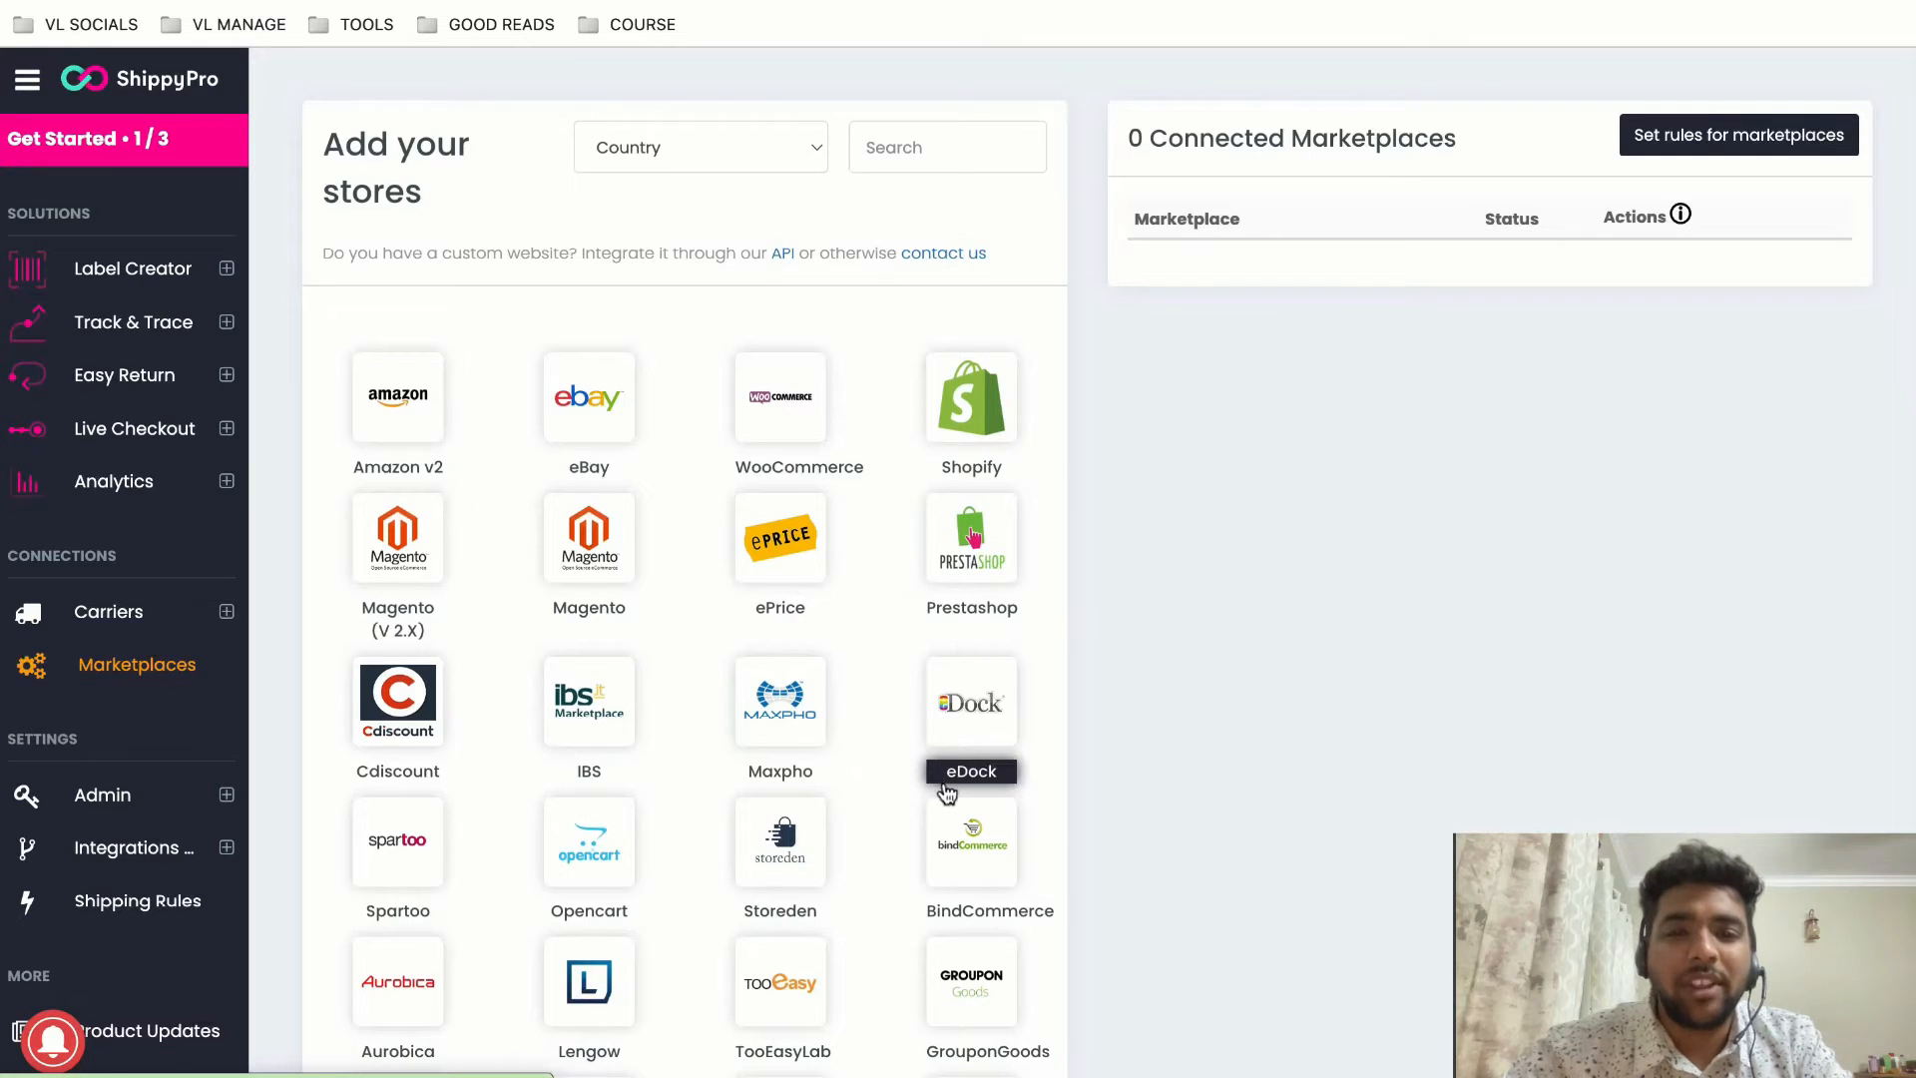
scroll(943, 783, down, 8)
scroll(946, 794, down, 15)
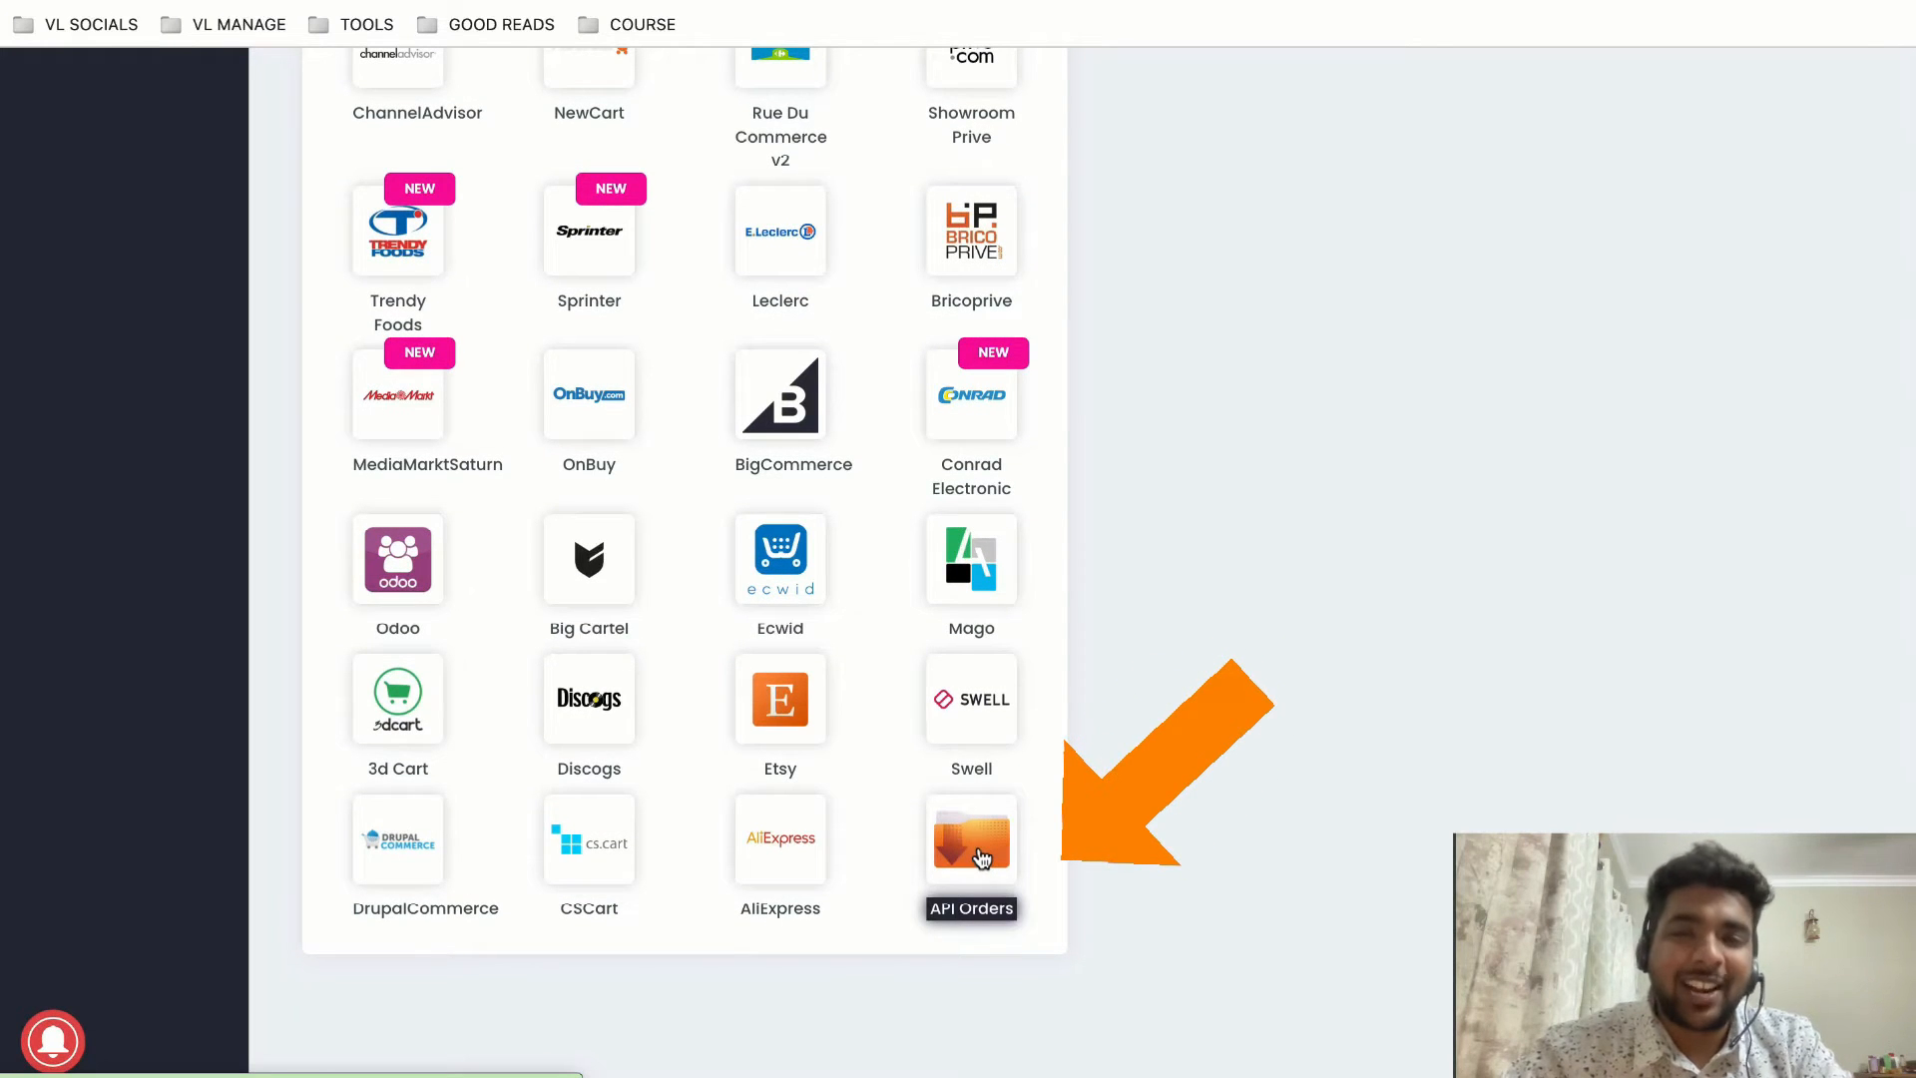
click(982, 858)
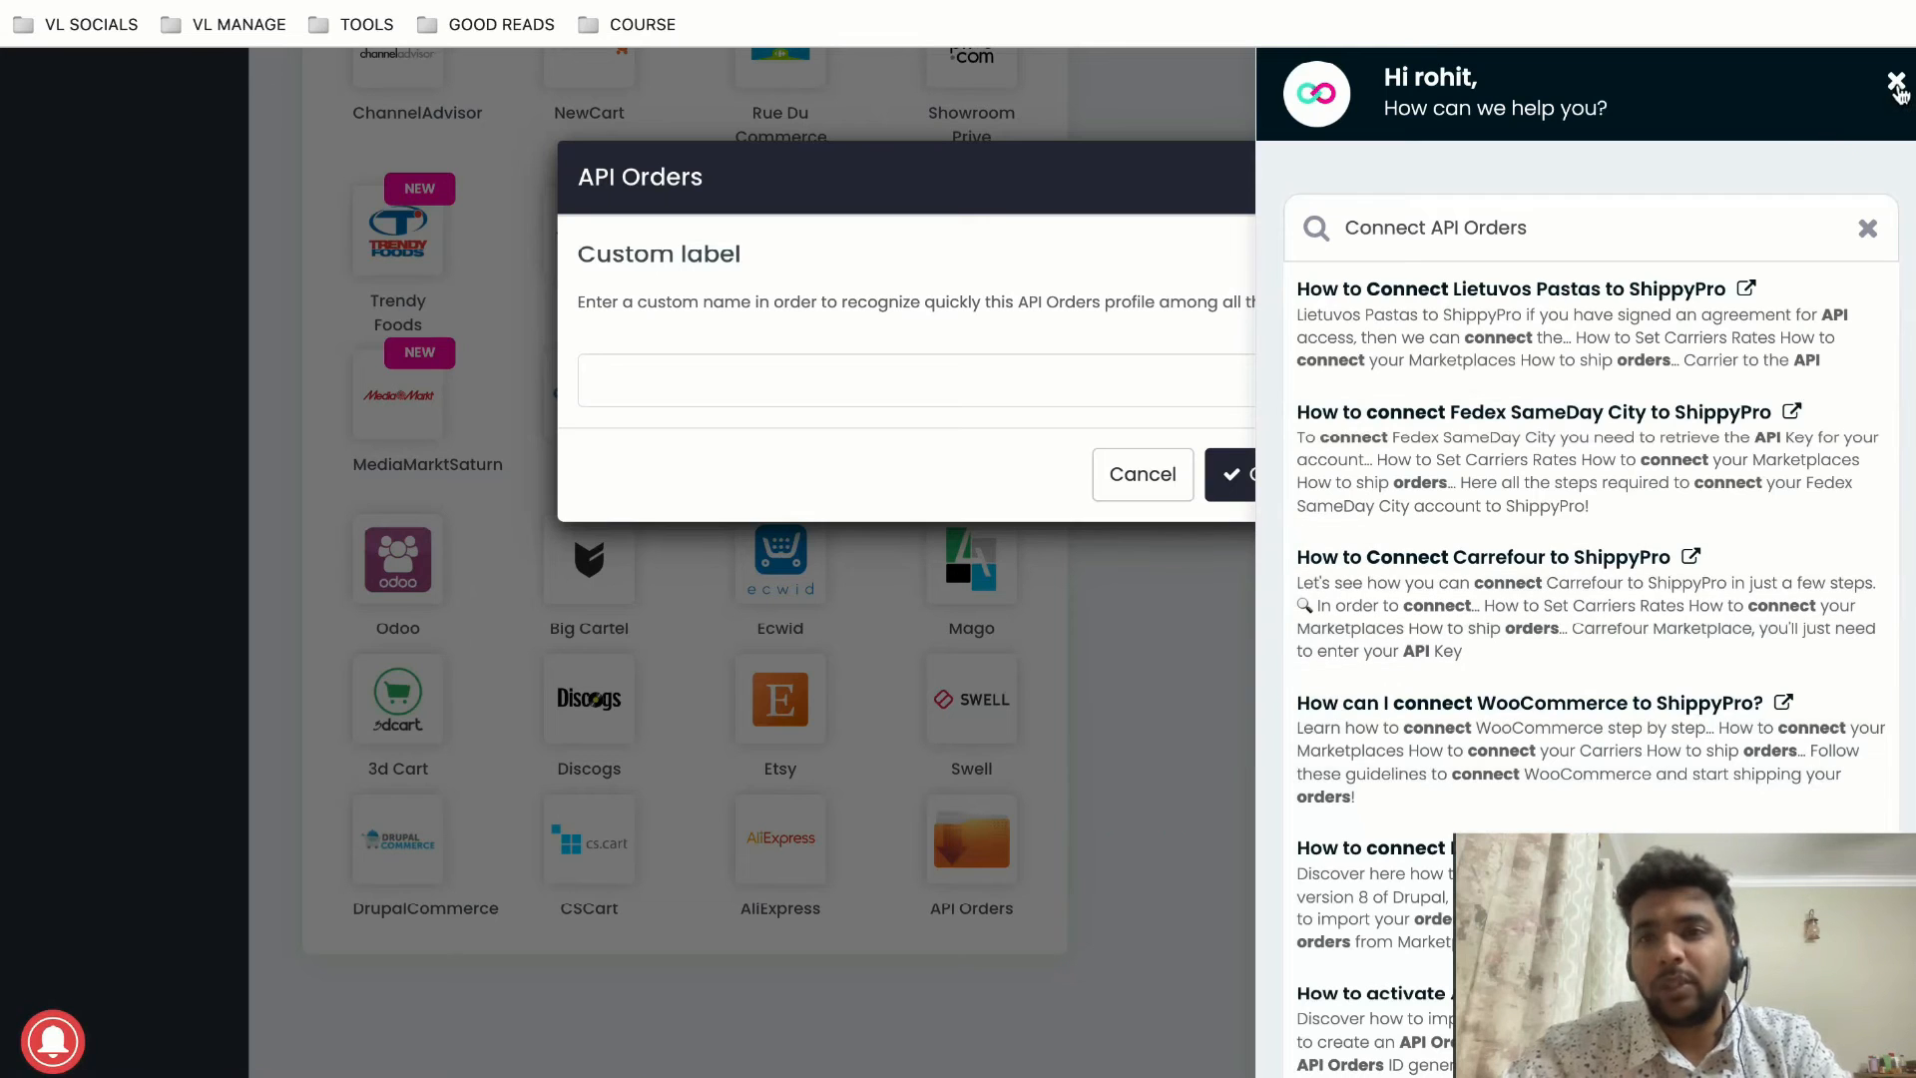
click(1896, 84)
click(834, 382)
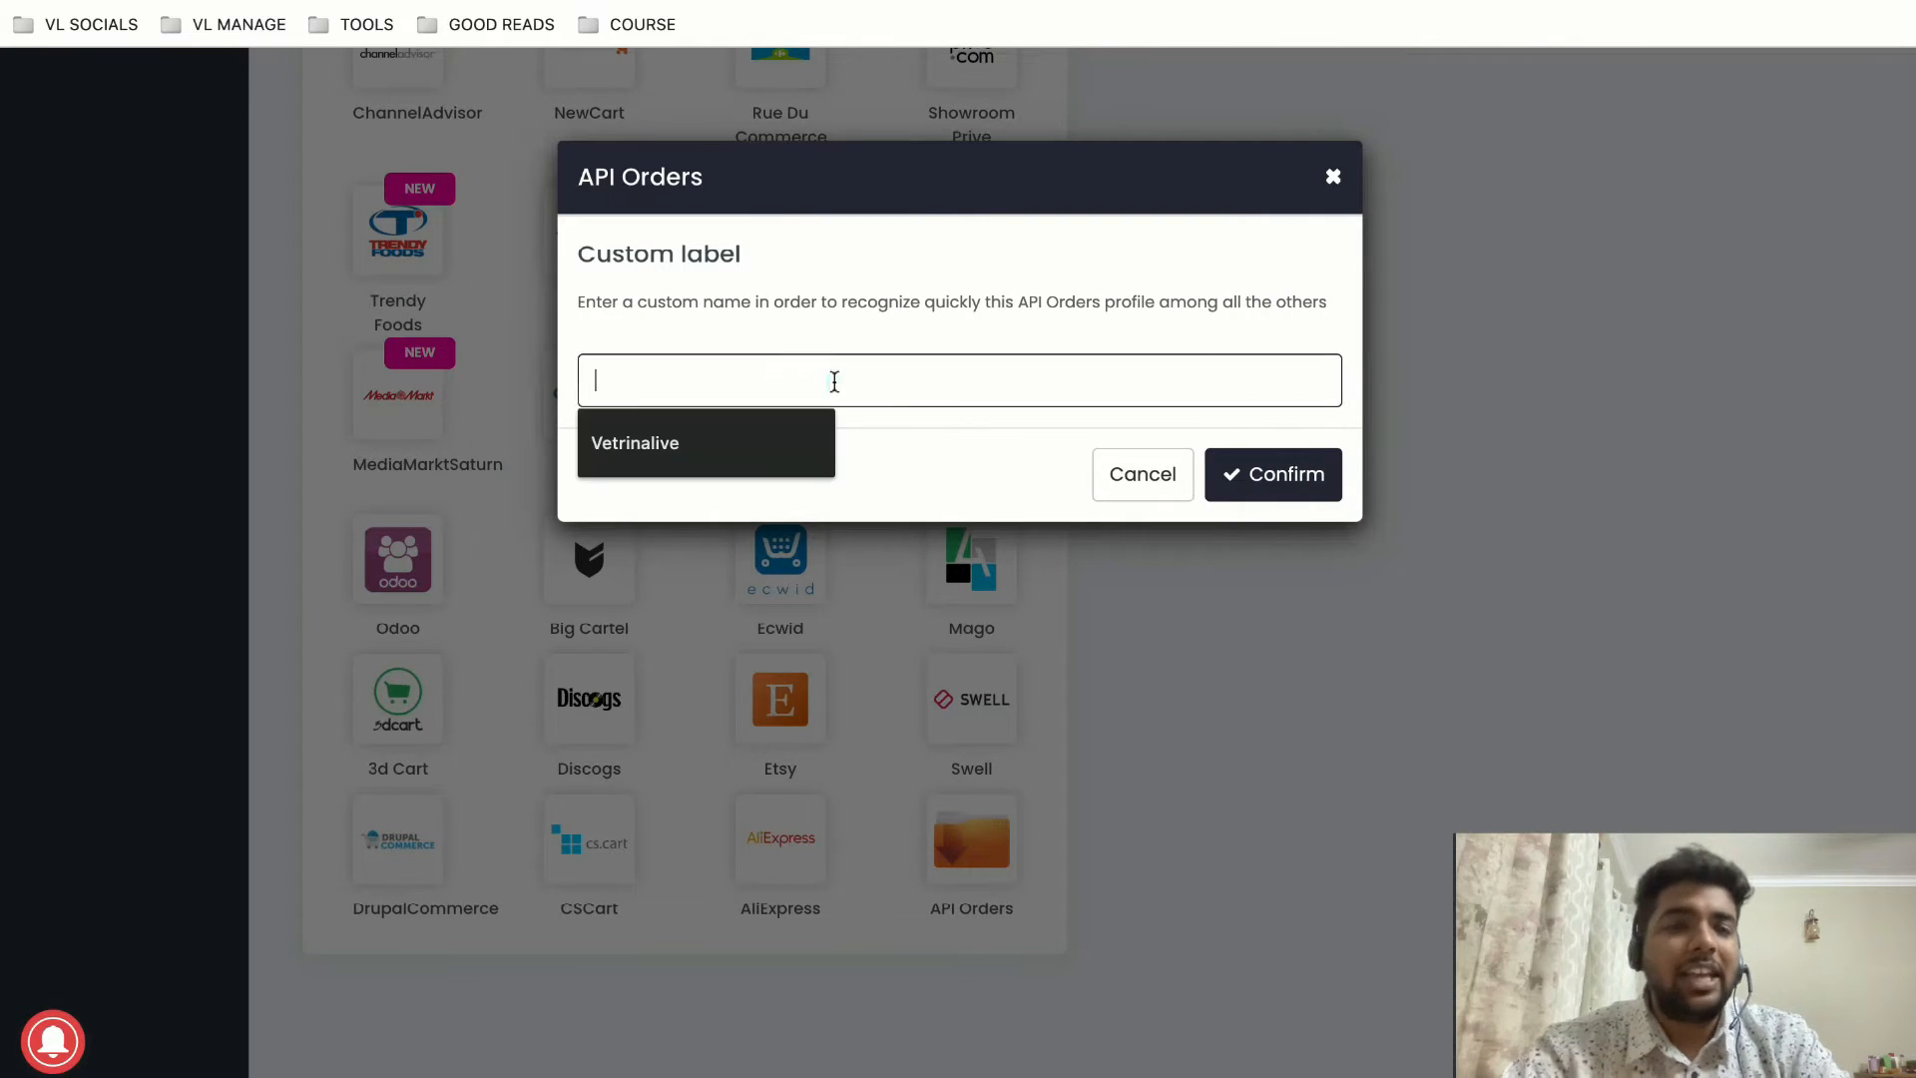
click(745, 440)
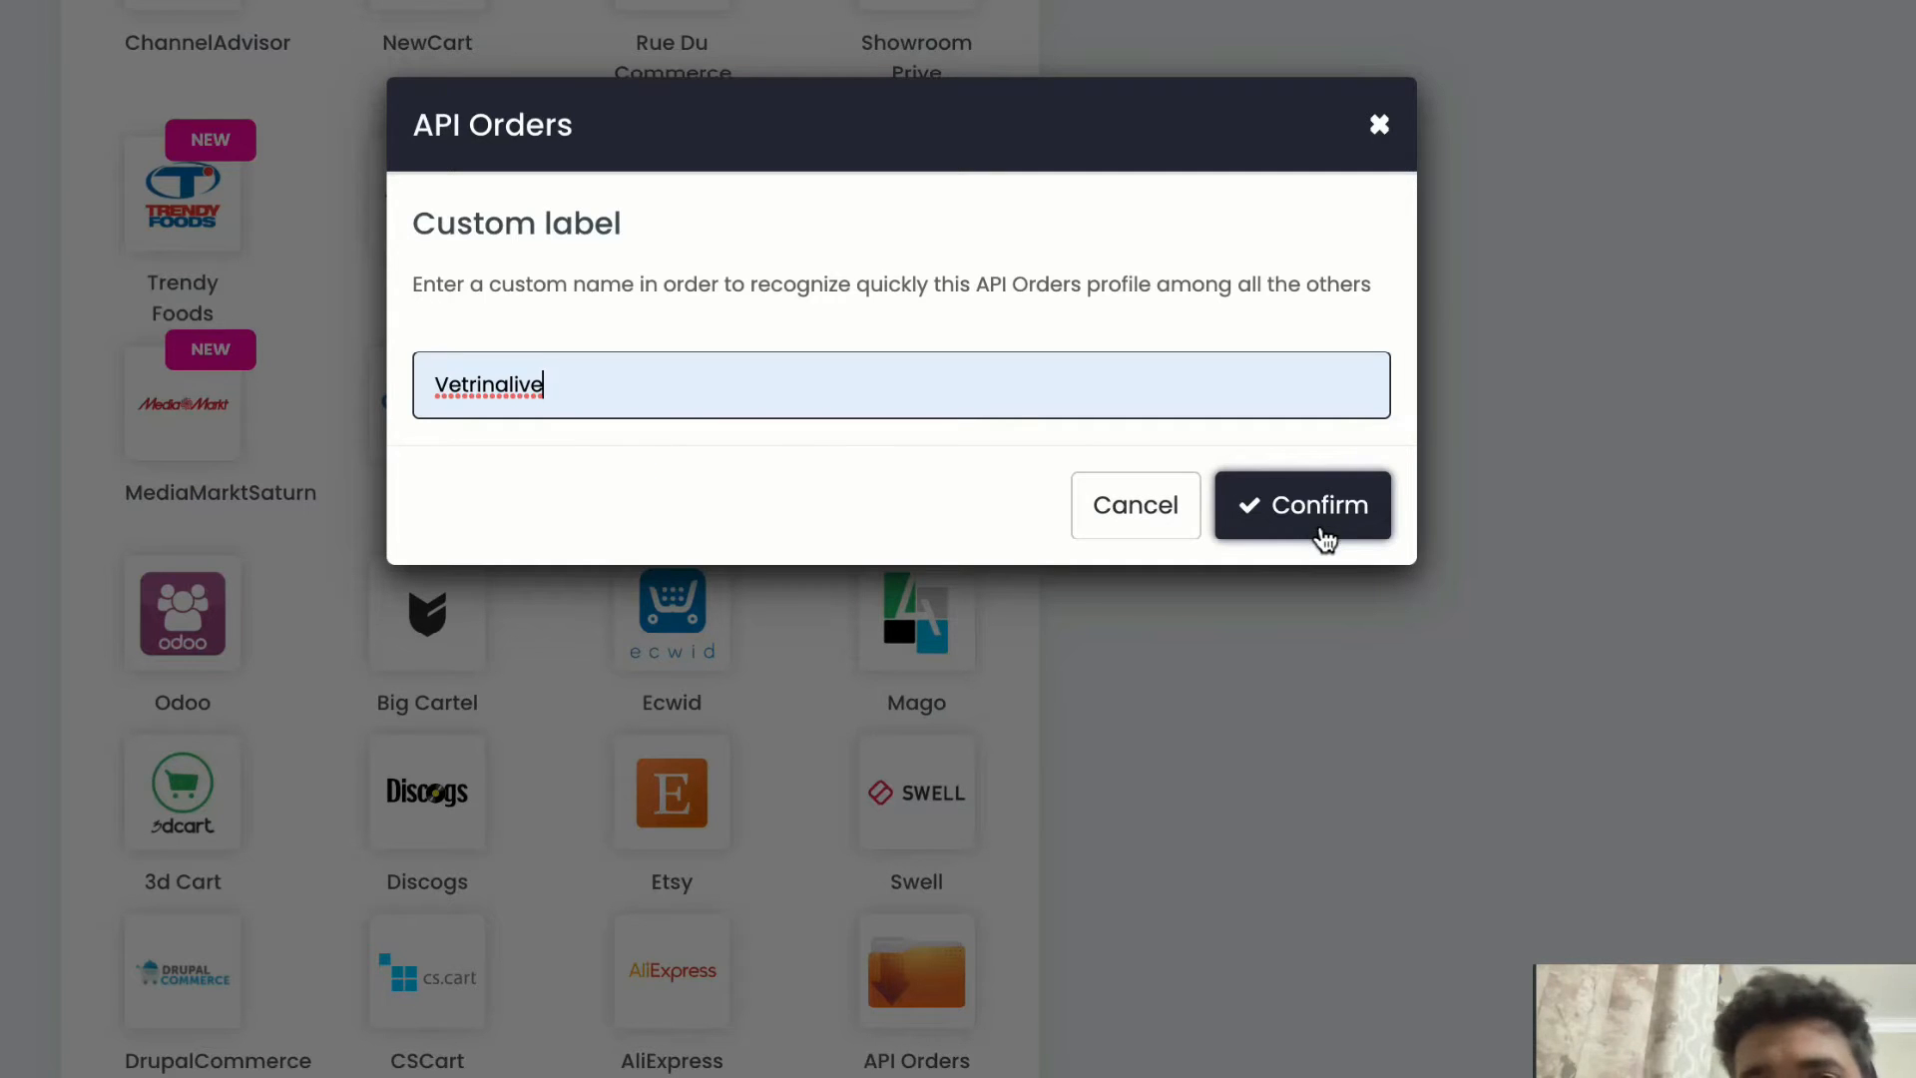
click(1322, 531)
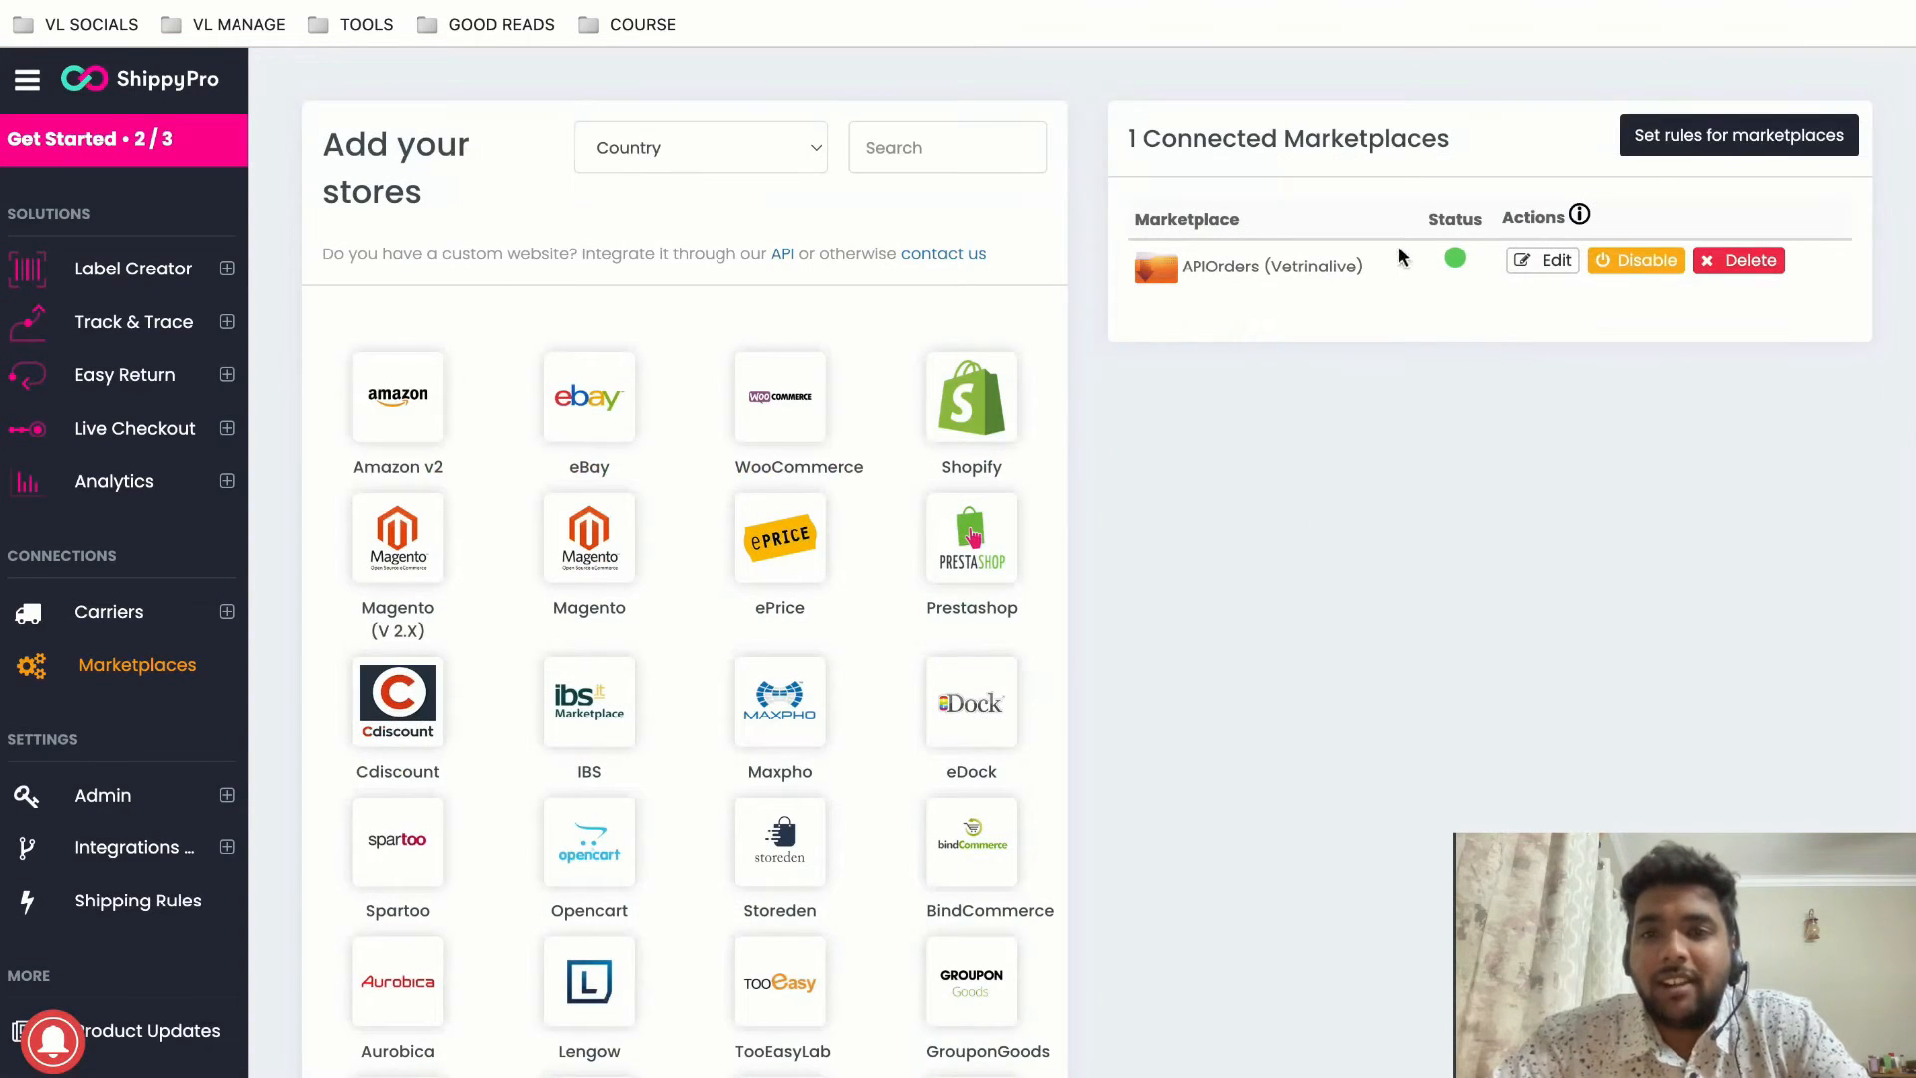
- Copy the marketplace ID from the edit window of the connected Vetrinalive API Orders marketplace
click(1529, 264)
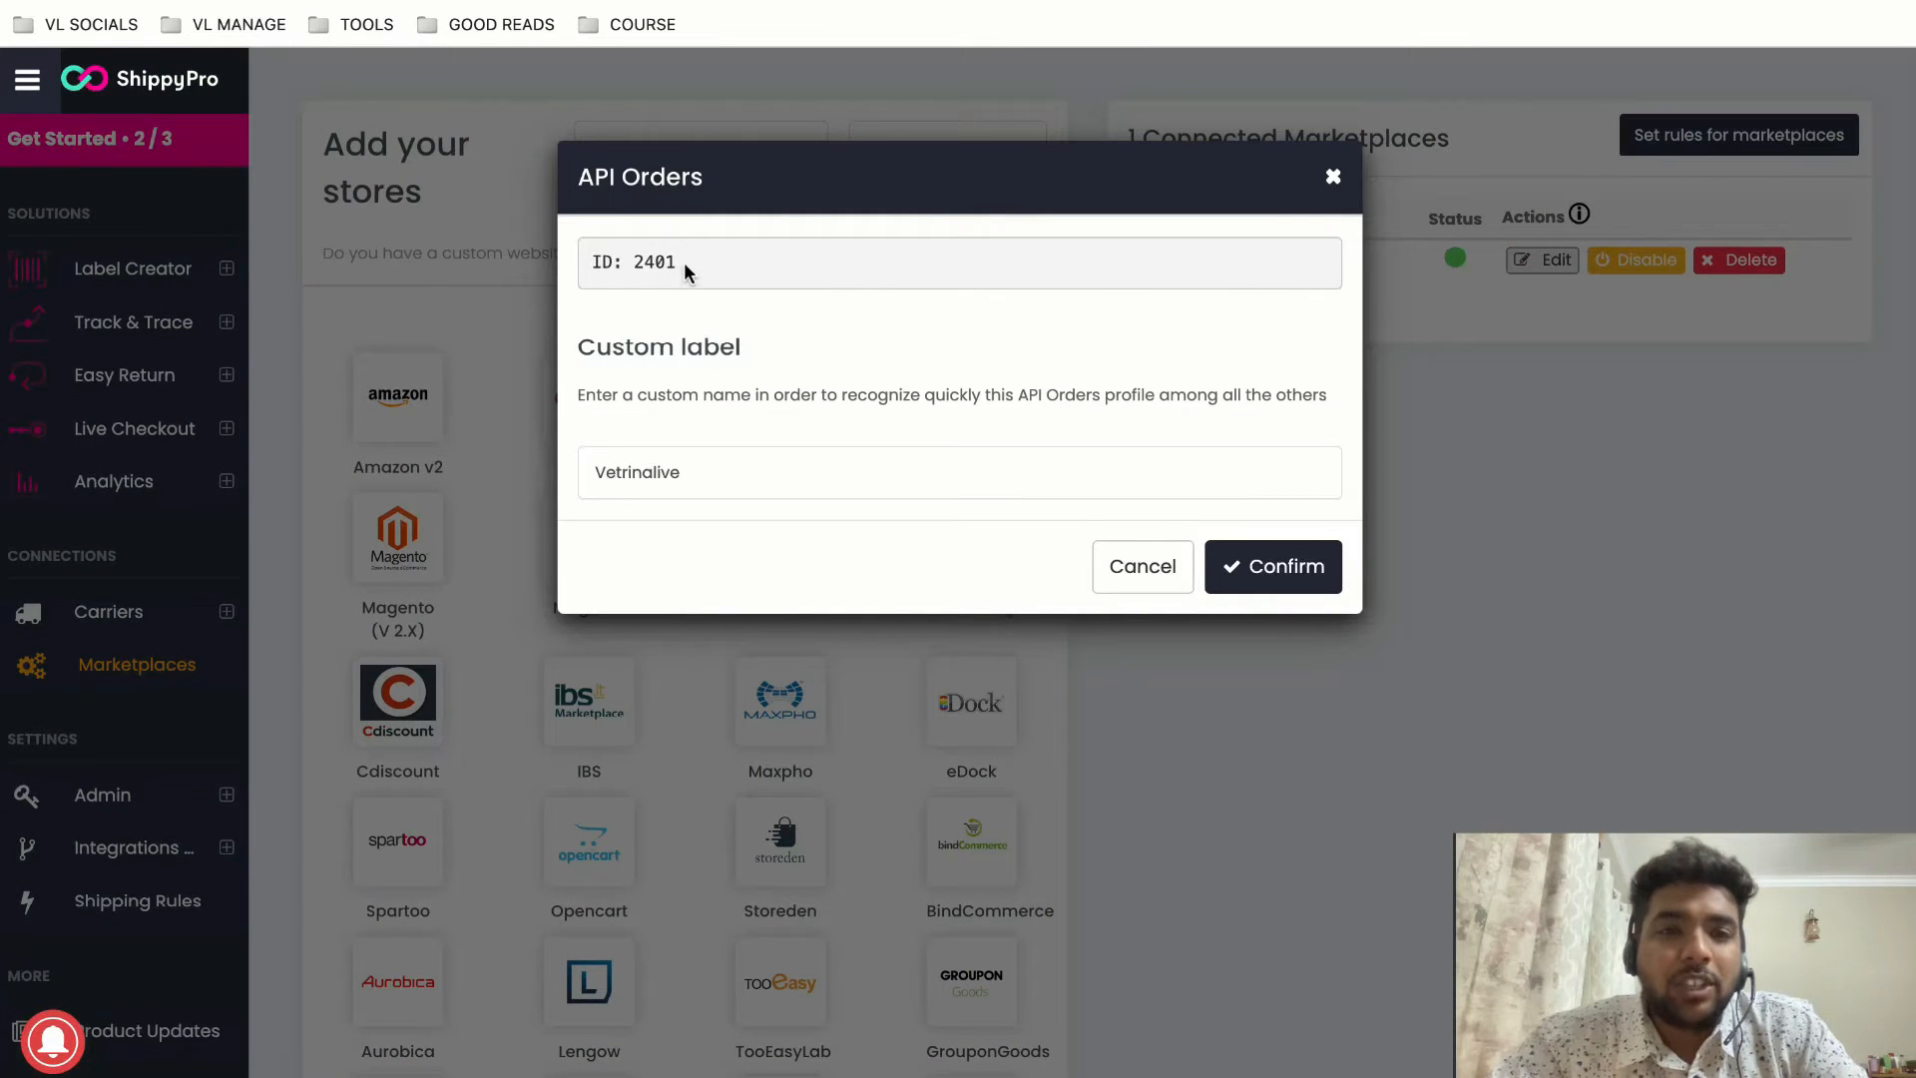
drag(679, 262, 631, 267)
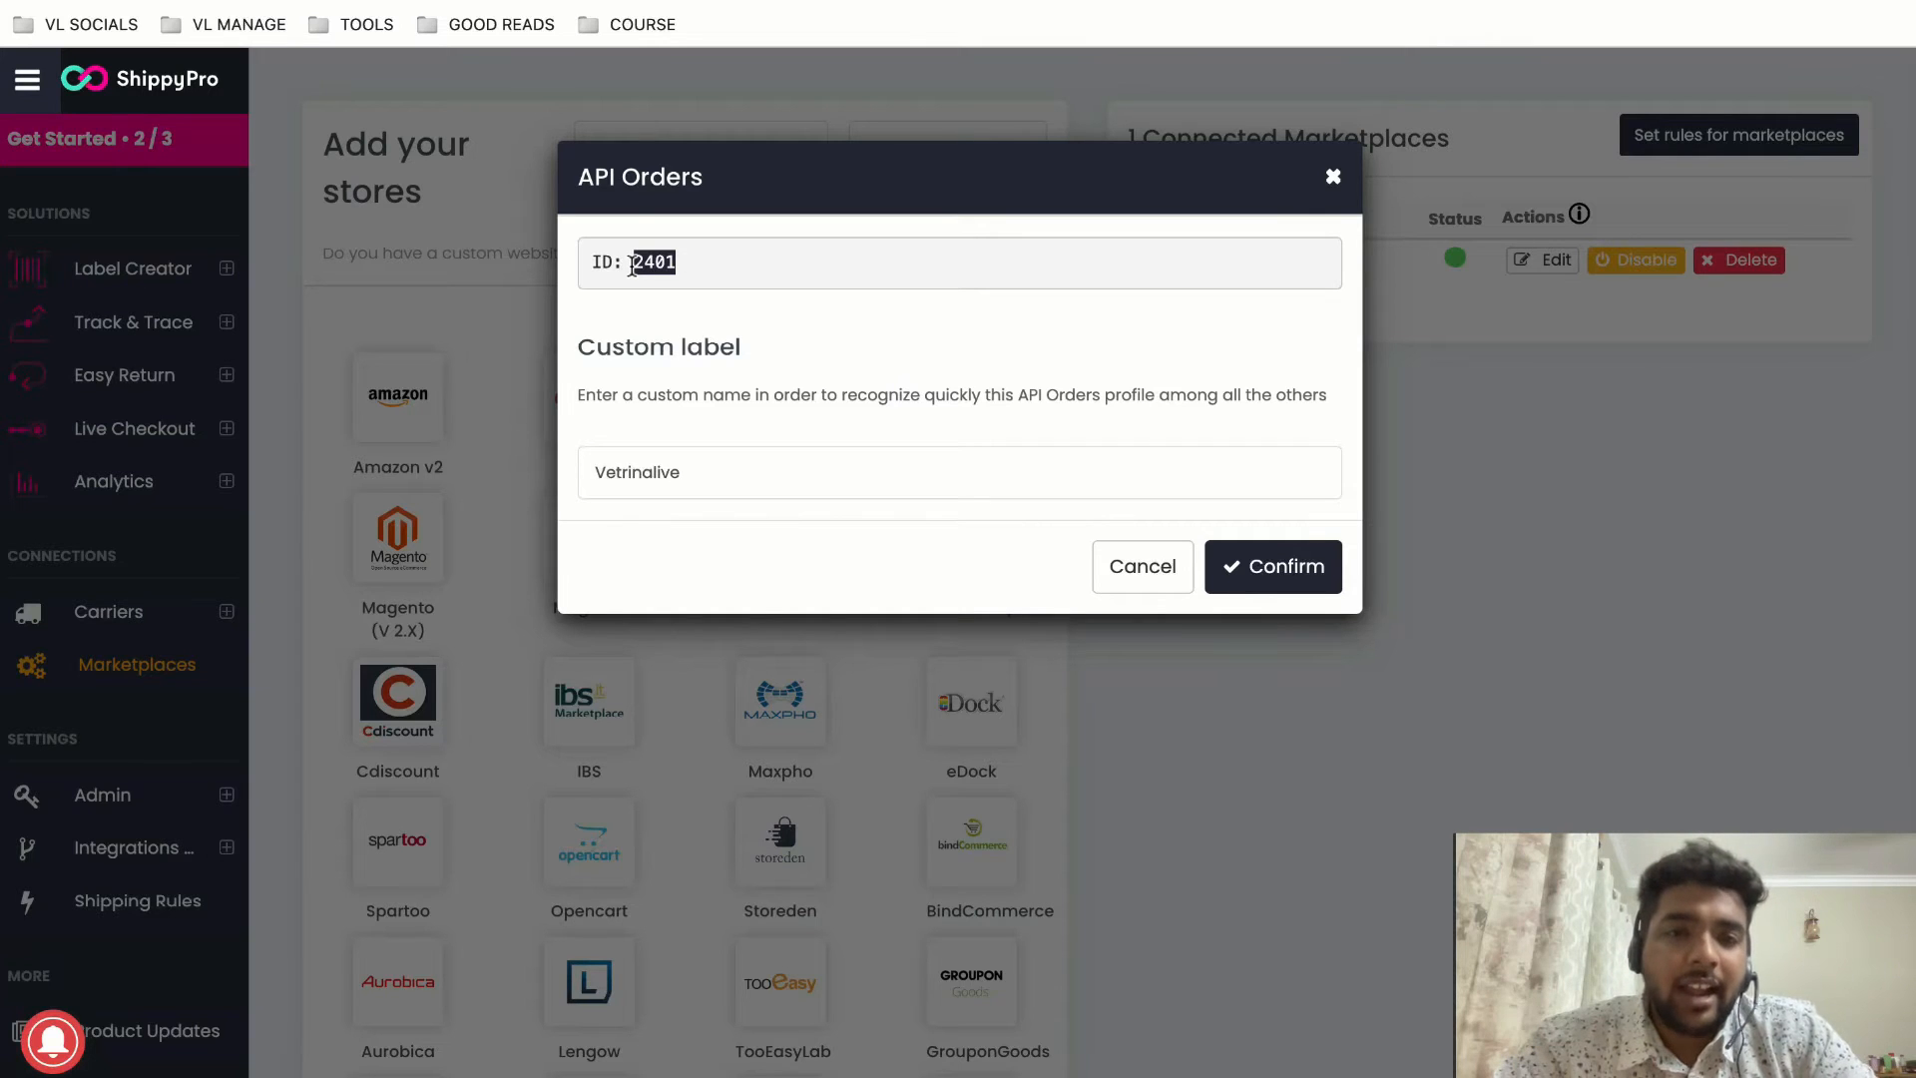
click(1334, 177)
- Paste the copied ID as the Marketplace ID of the ShippyPro integration in Vetrina Live and save the integration
key(ctrl+shift+Tab)
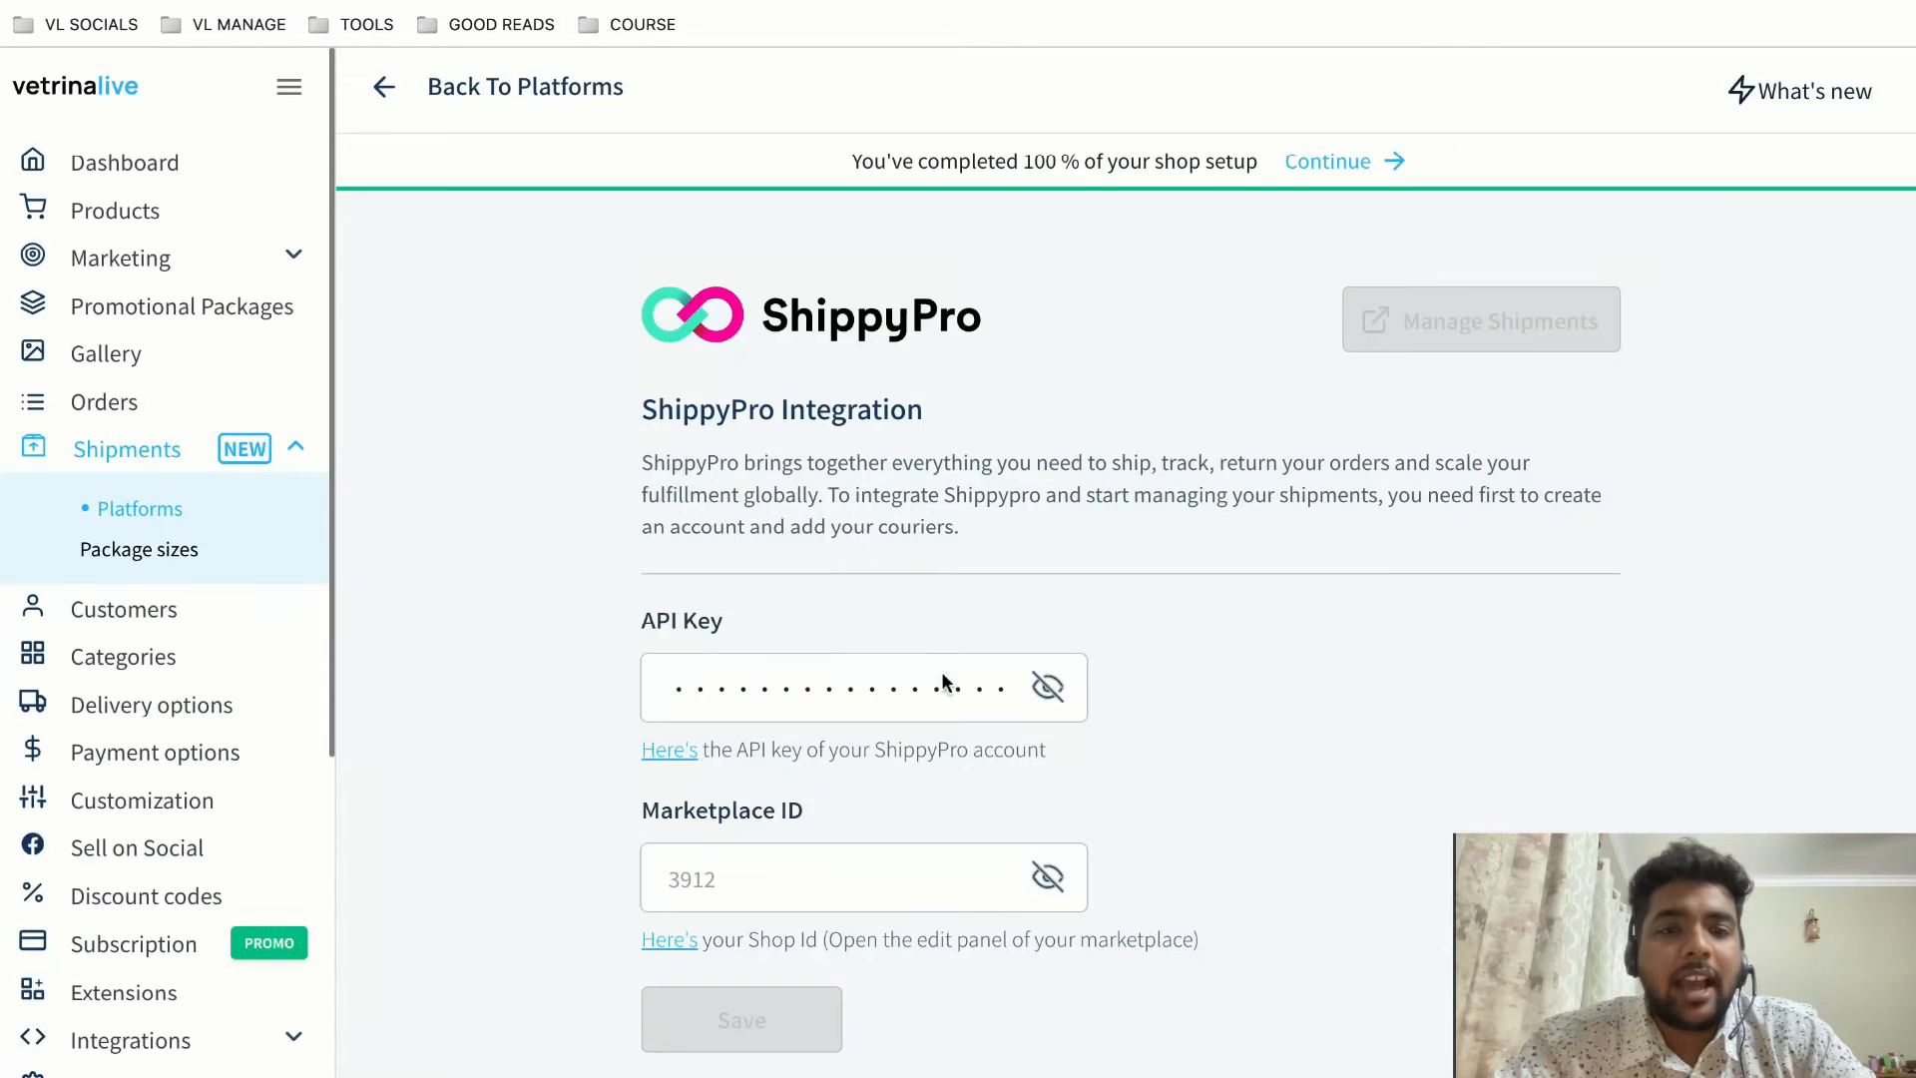
click(792, 865)
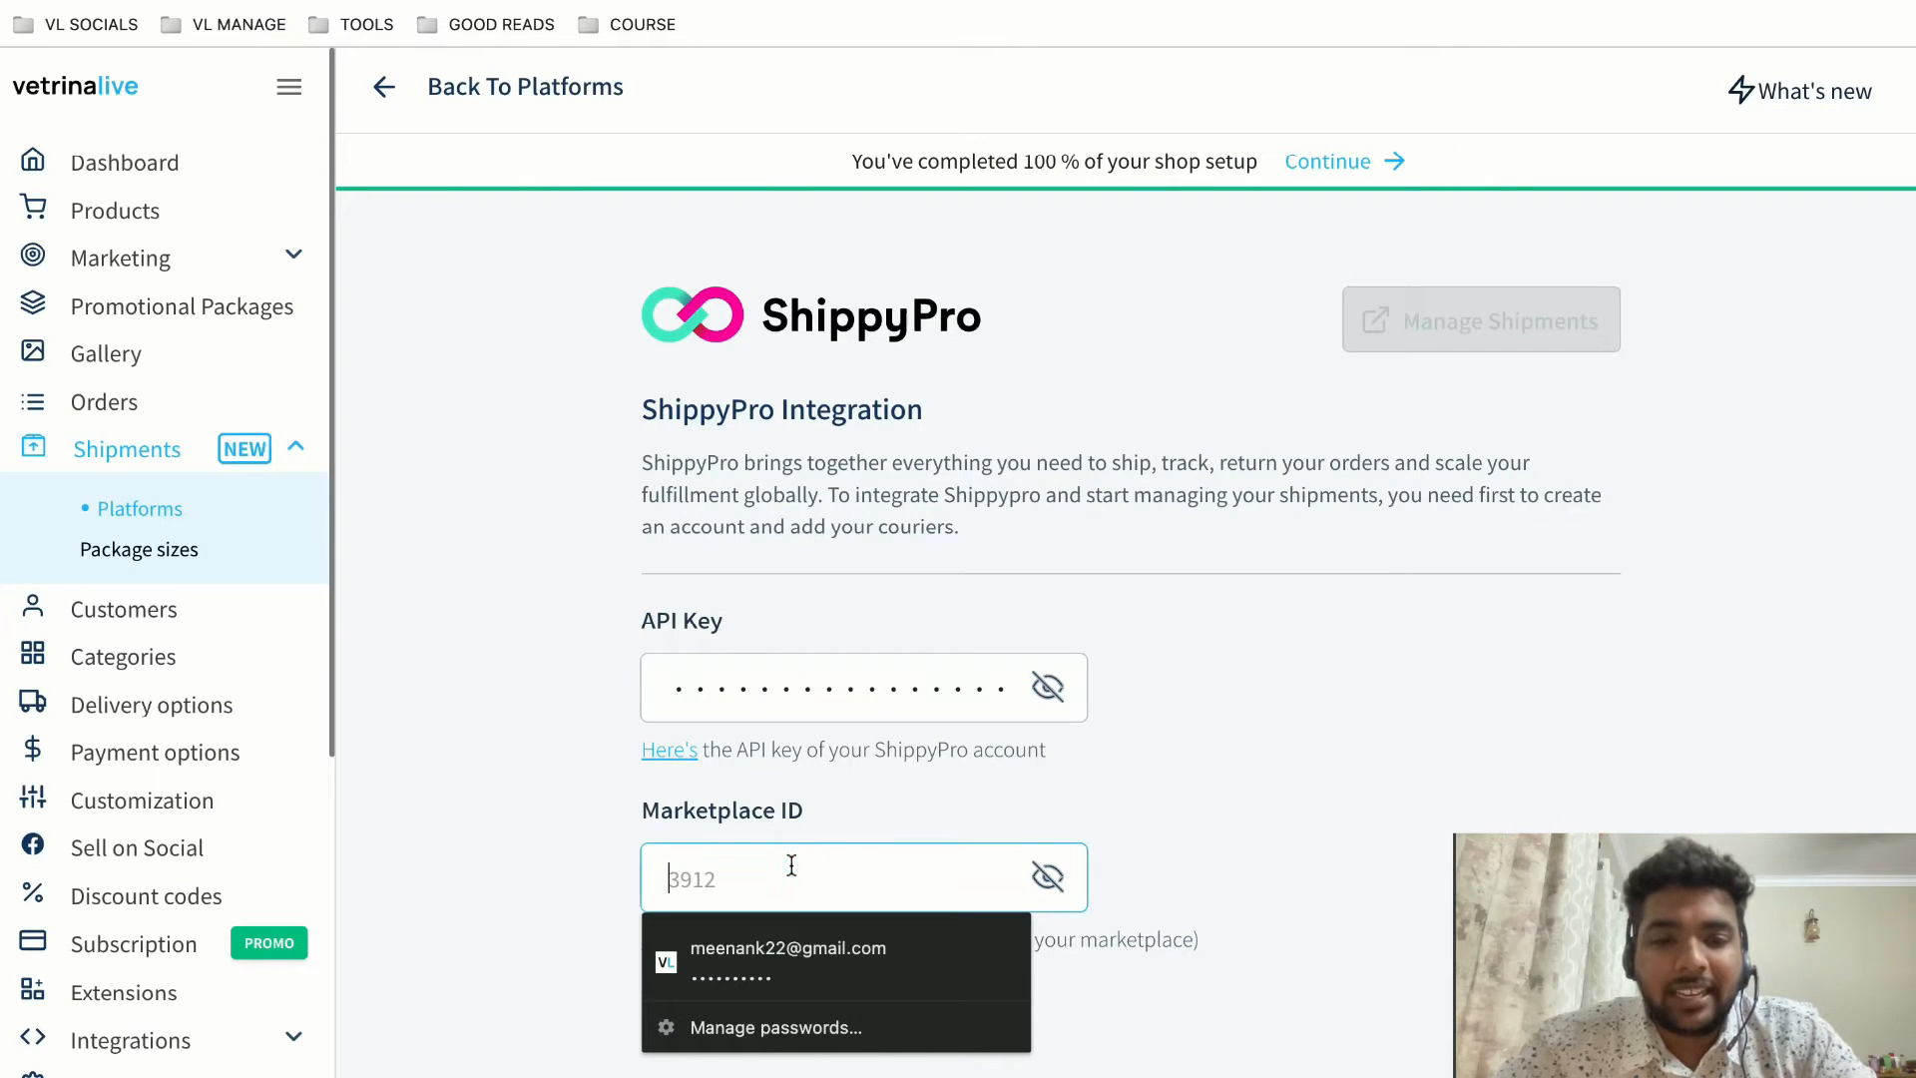
key(ctrl+v)
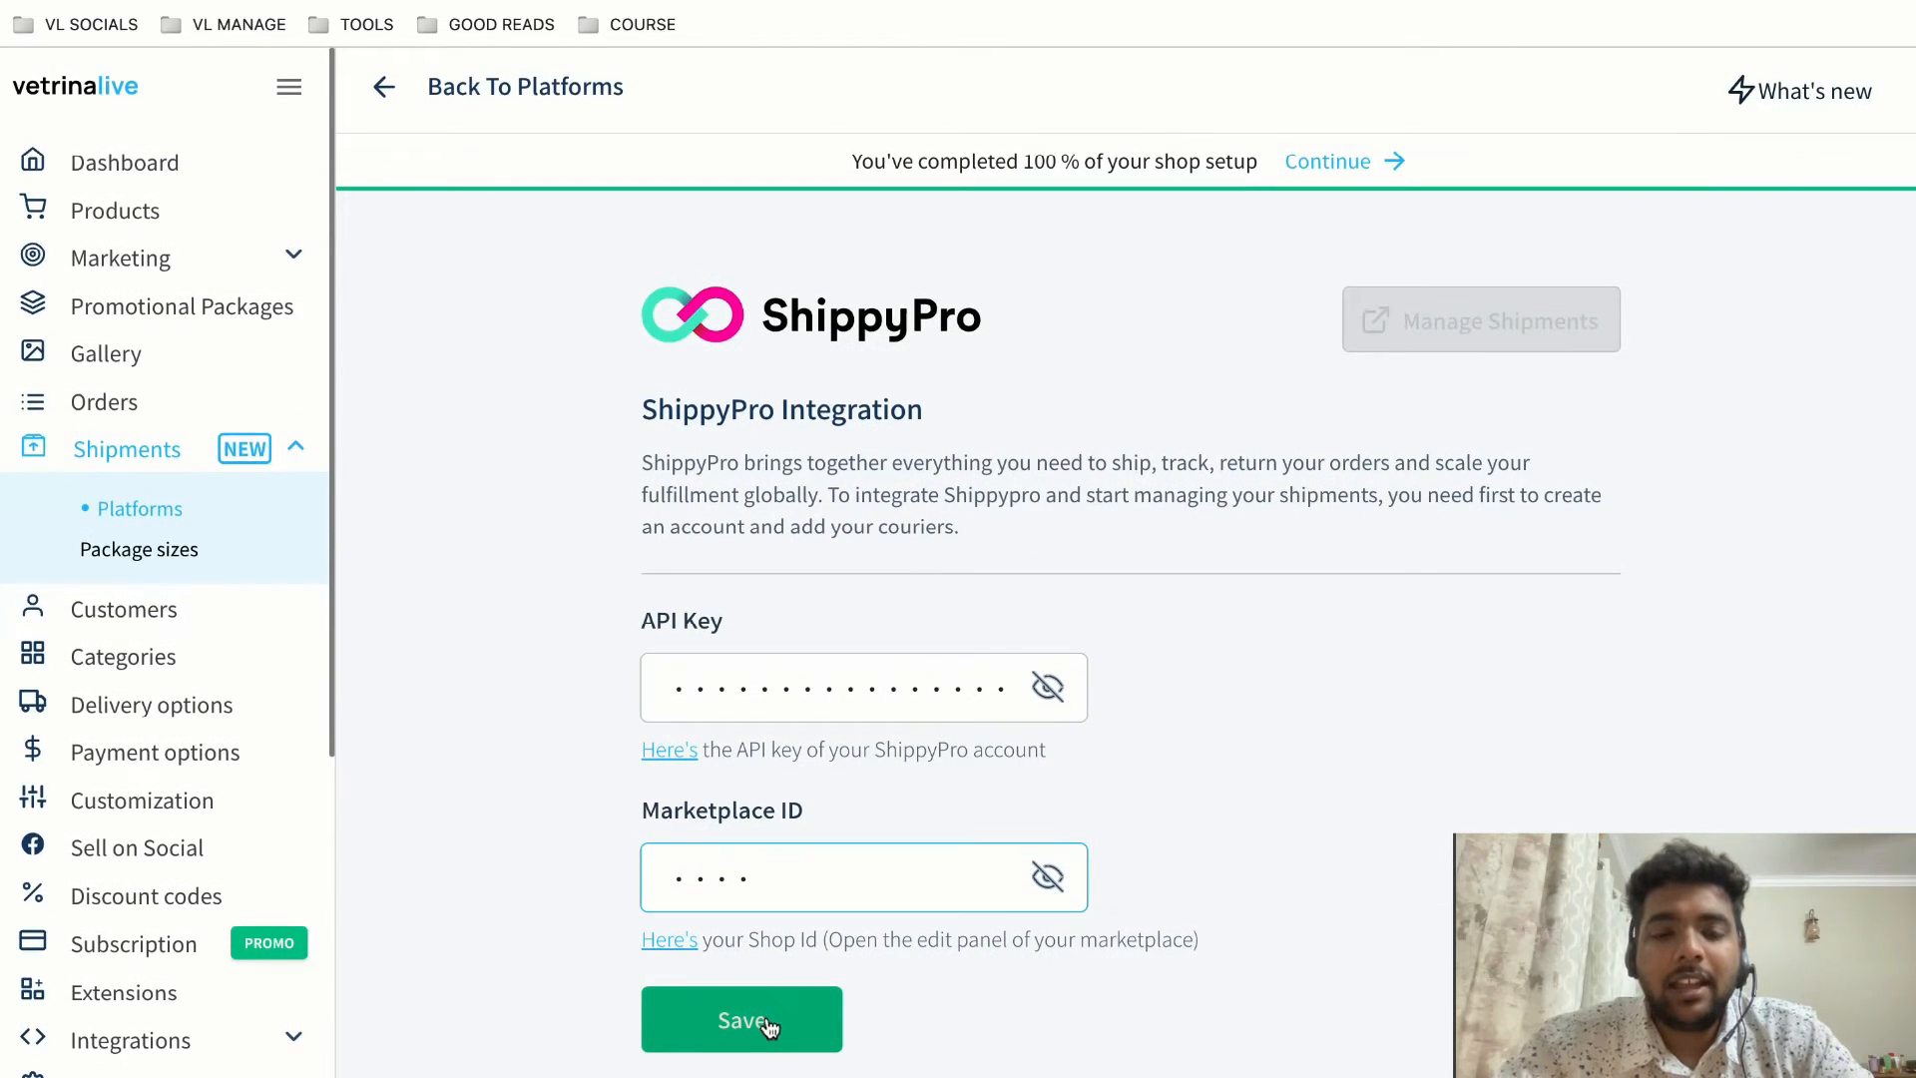
click(768, 1024)
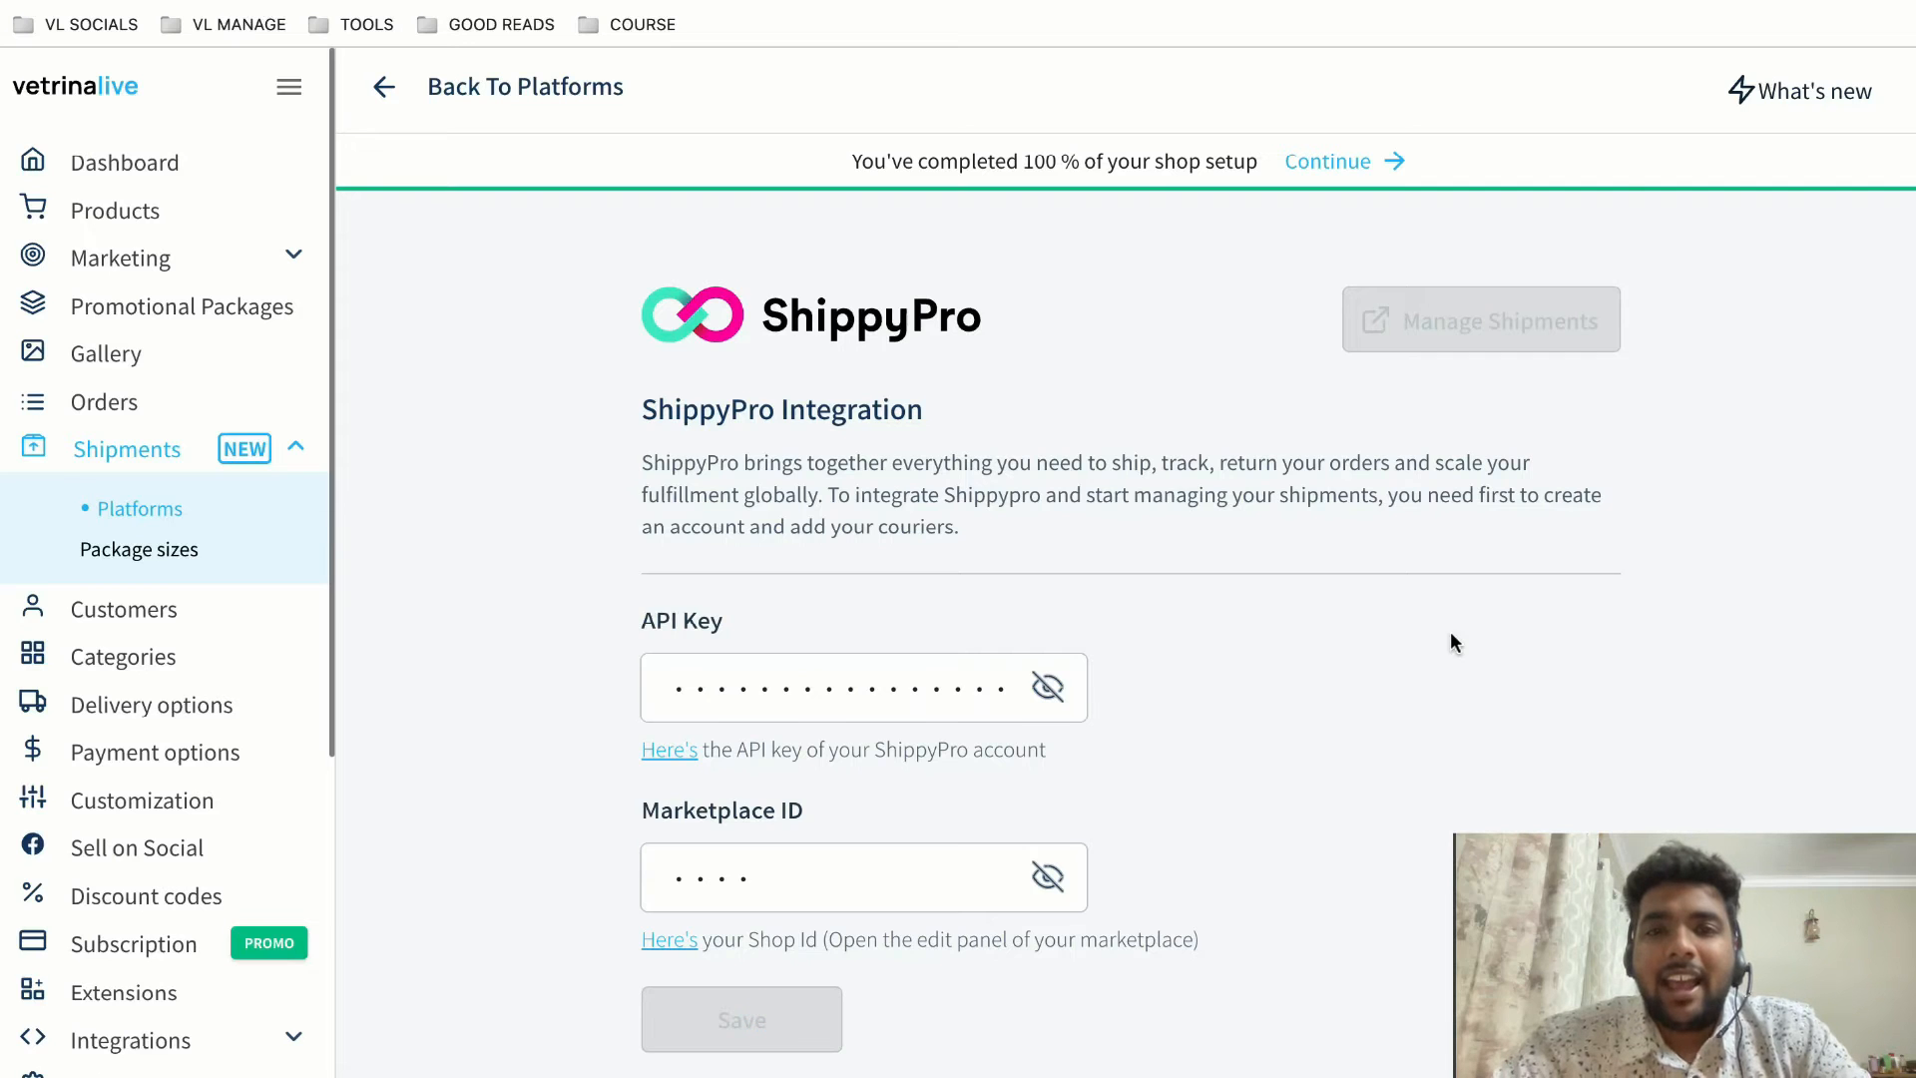
- Review the ShippyPro integration page with its generated webhook URL and credentials
click(1577, 18)
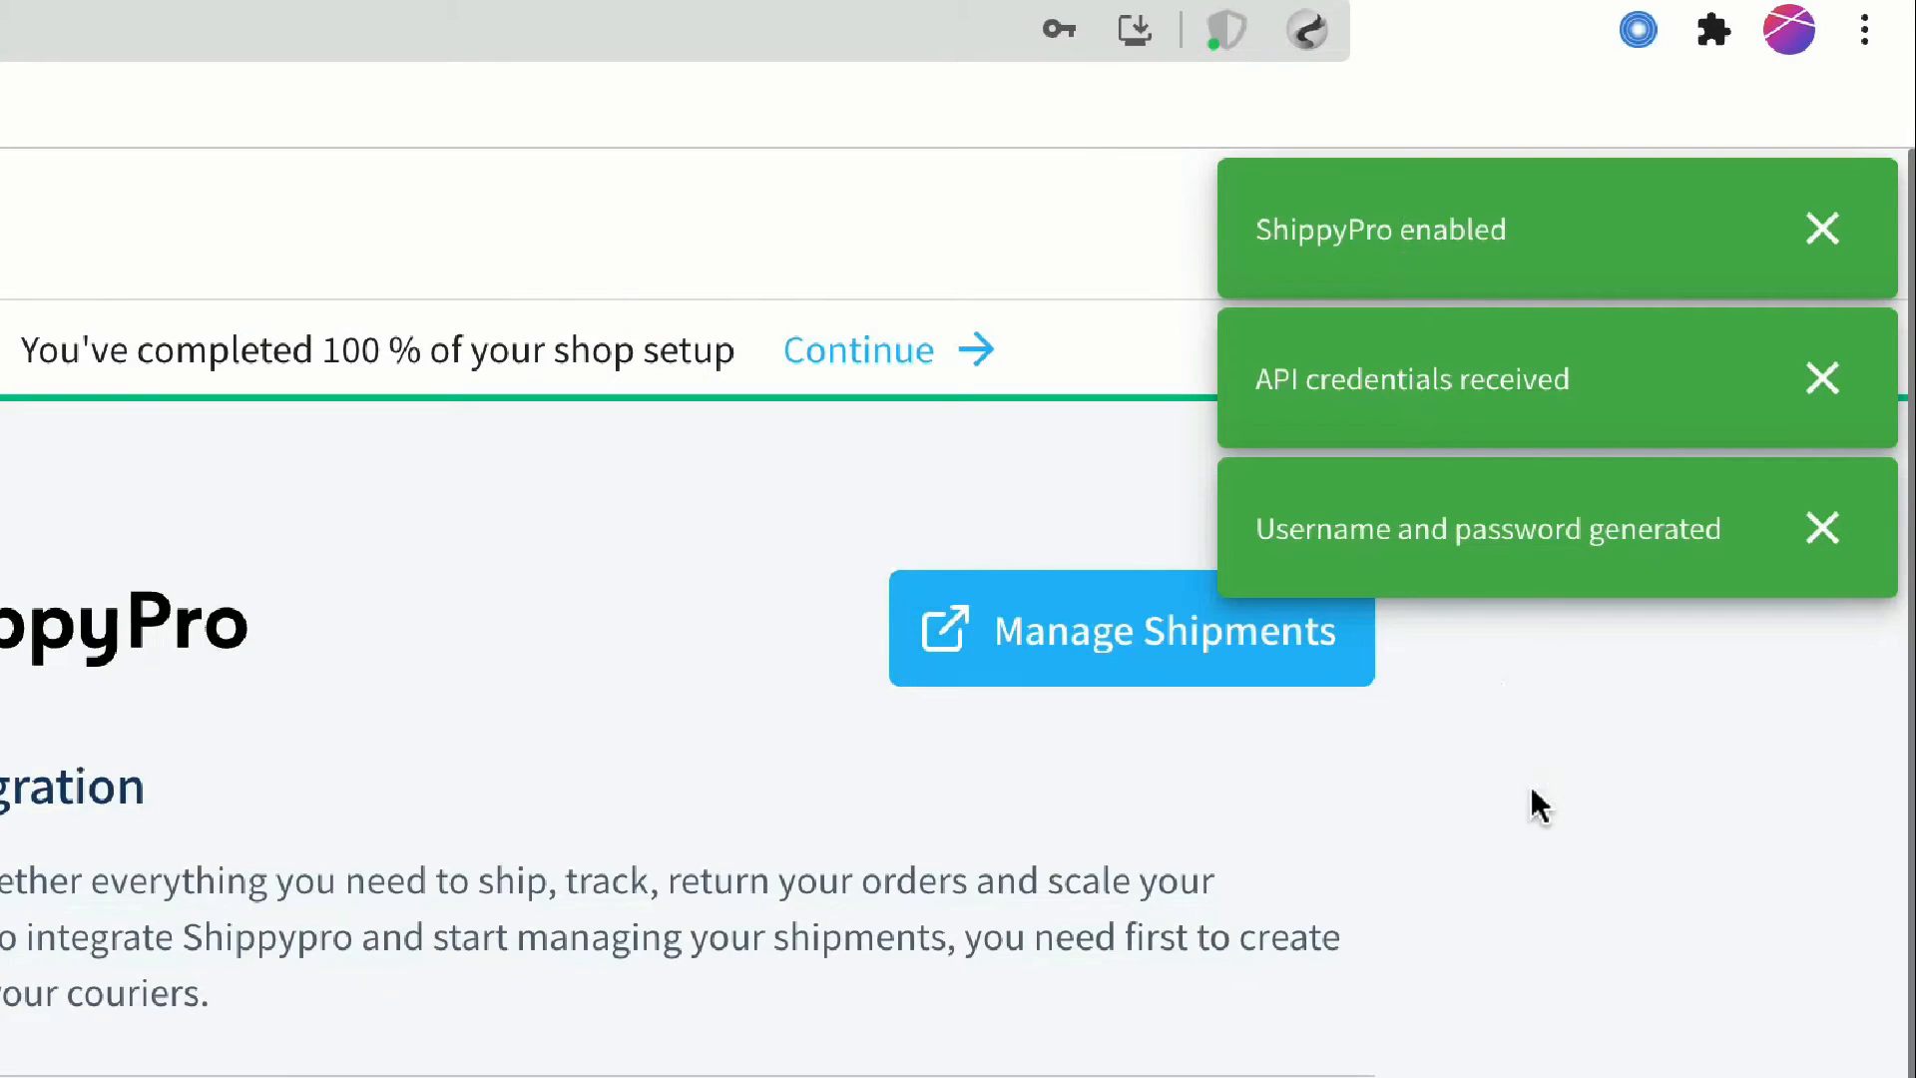
scroll(1497, 799, down, 2)
scroll(1497, 799, up, 1)
scroll(1497, 798, down, 1)
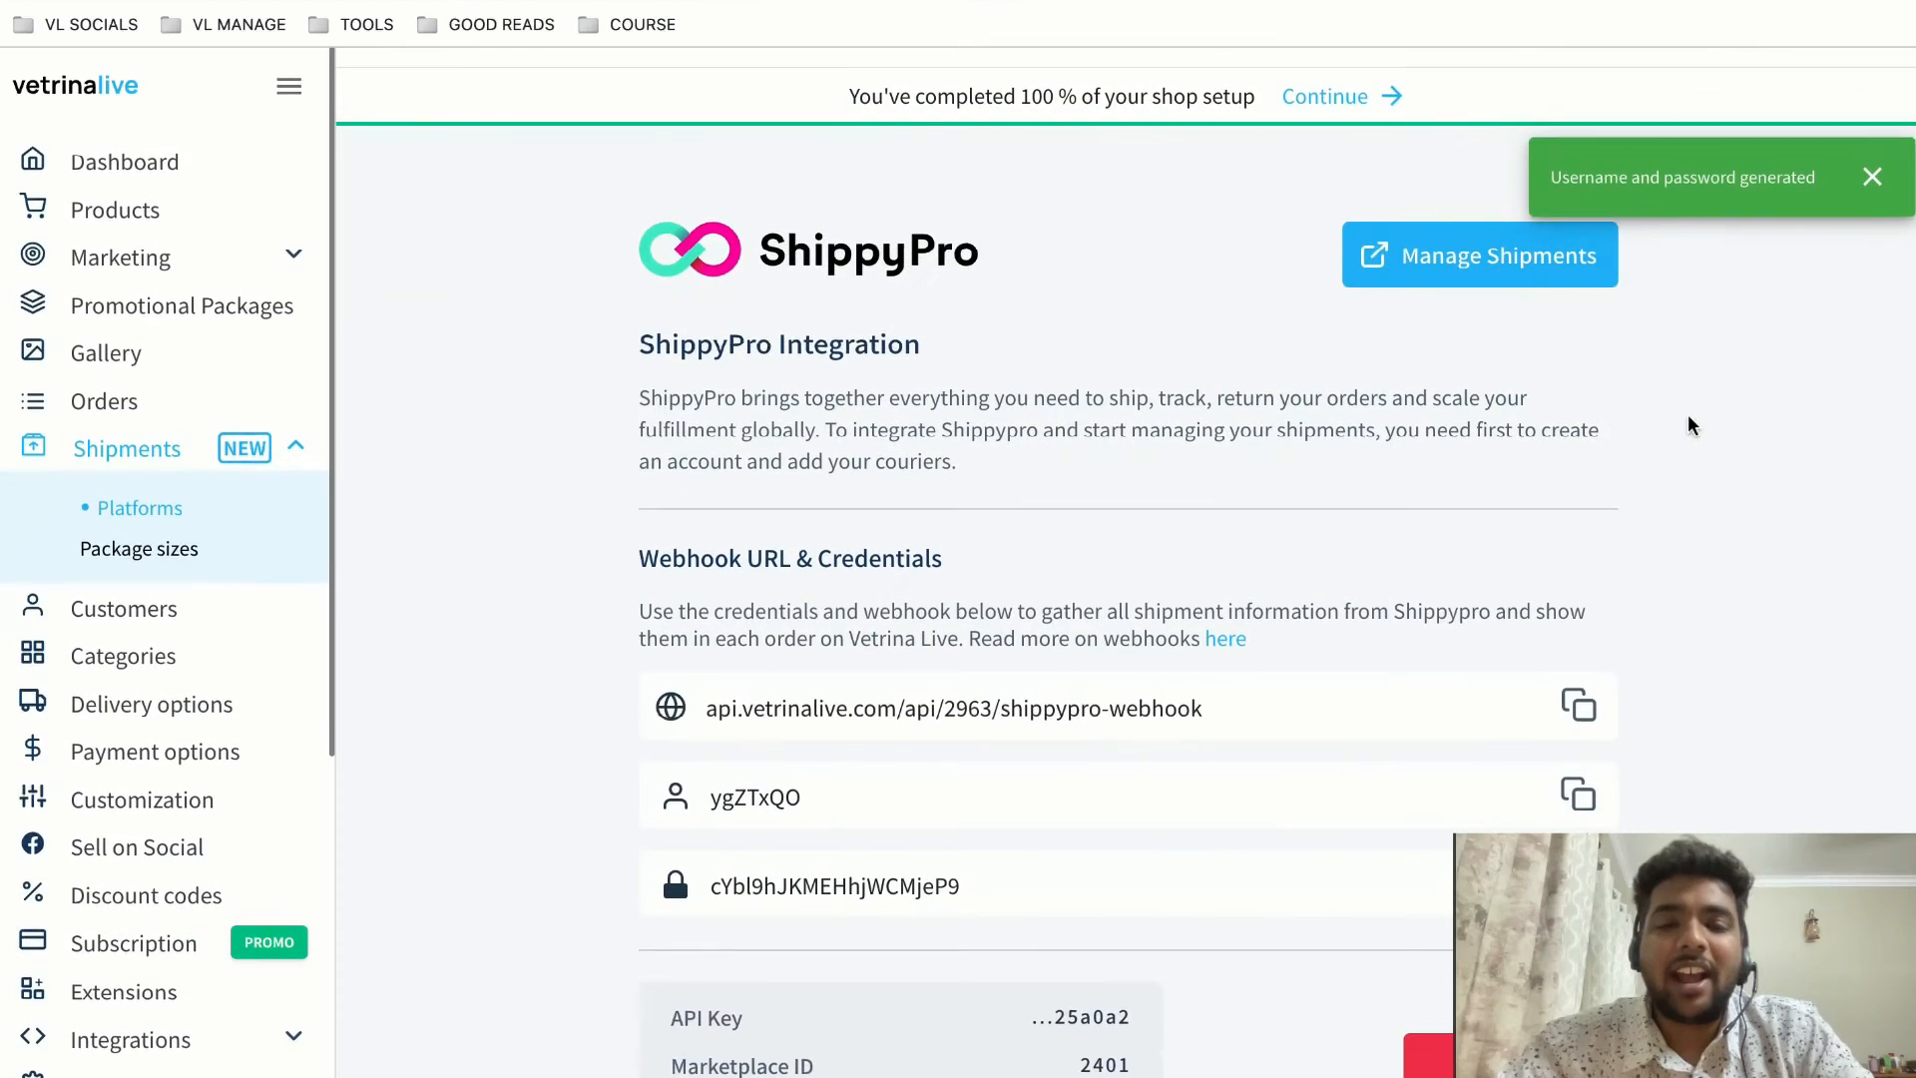
scroll(1052, 666, up, 1)
scroll(1076, 796, down, 1)
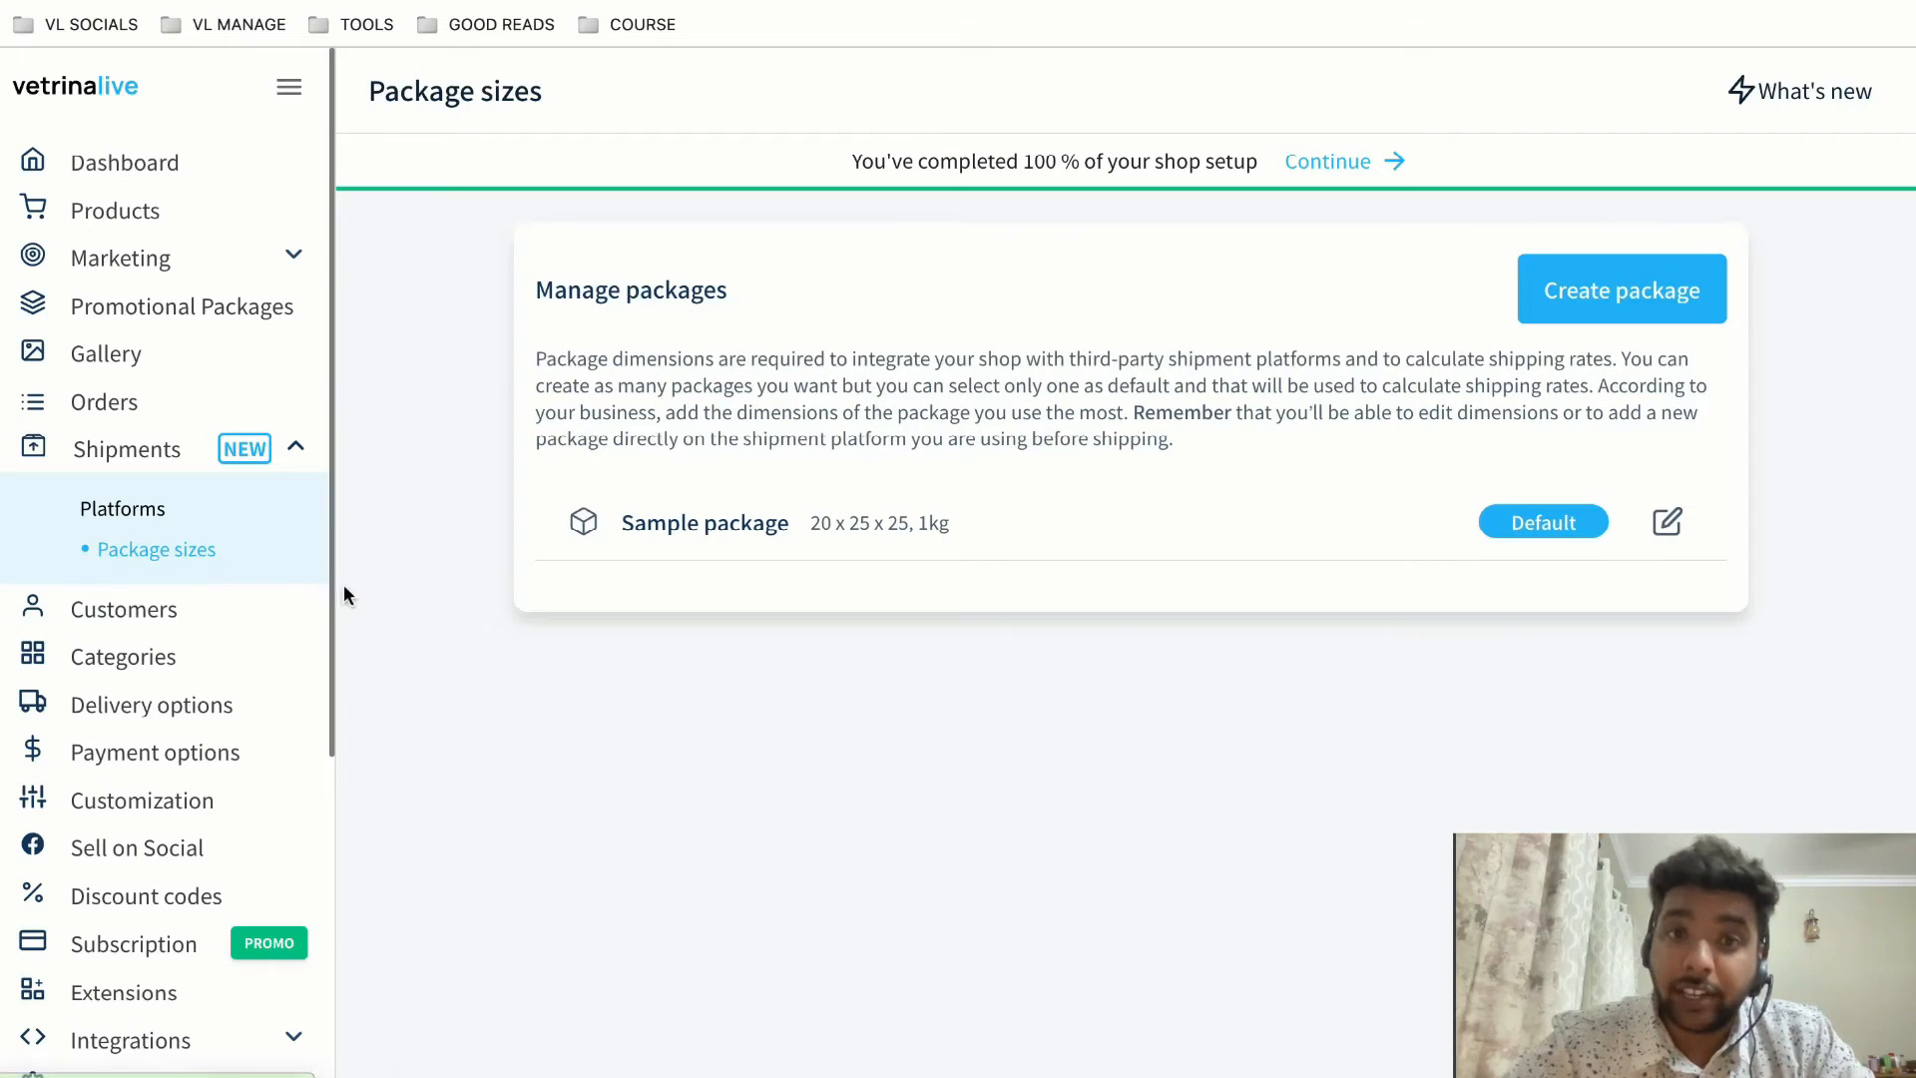
- View the form for creating a new package size and cancel it
click(1647, 296)
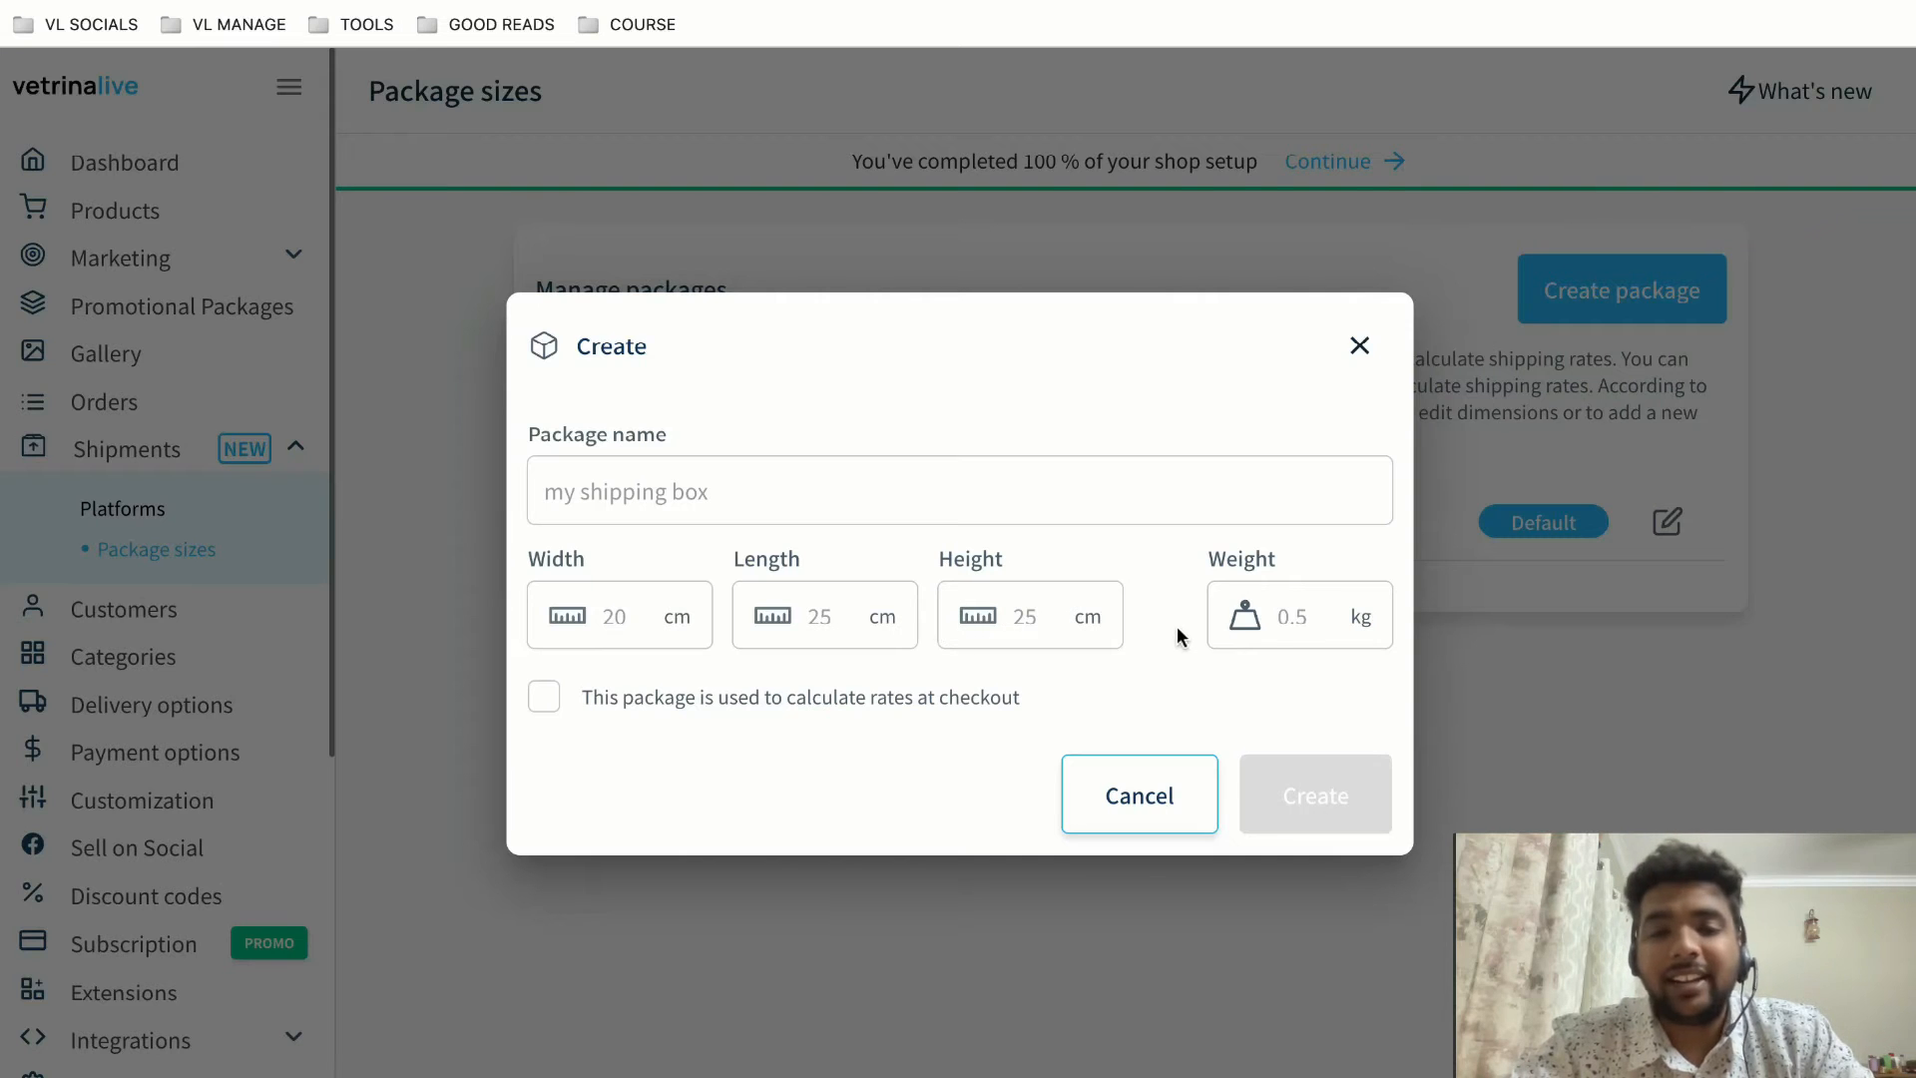
click(1189, 824)
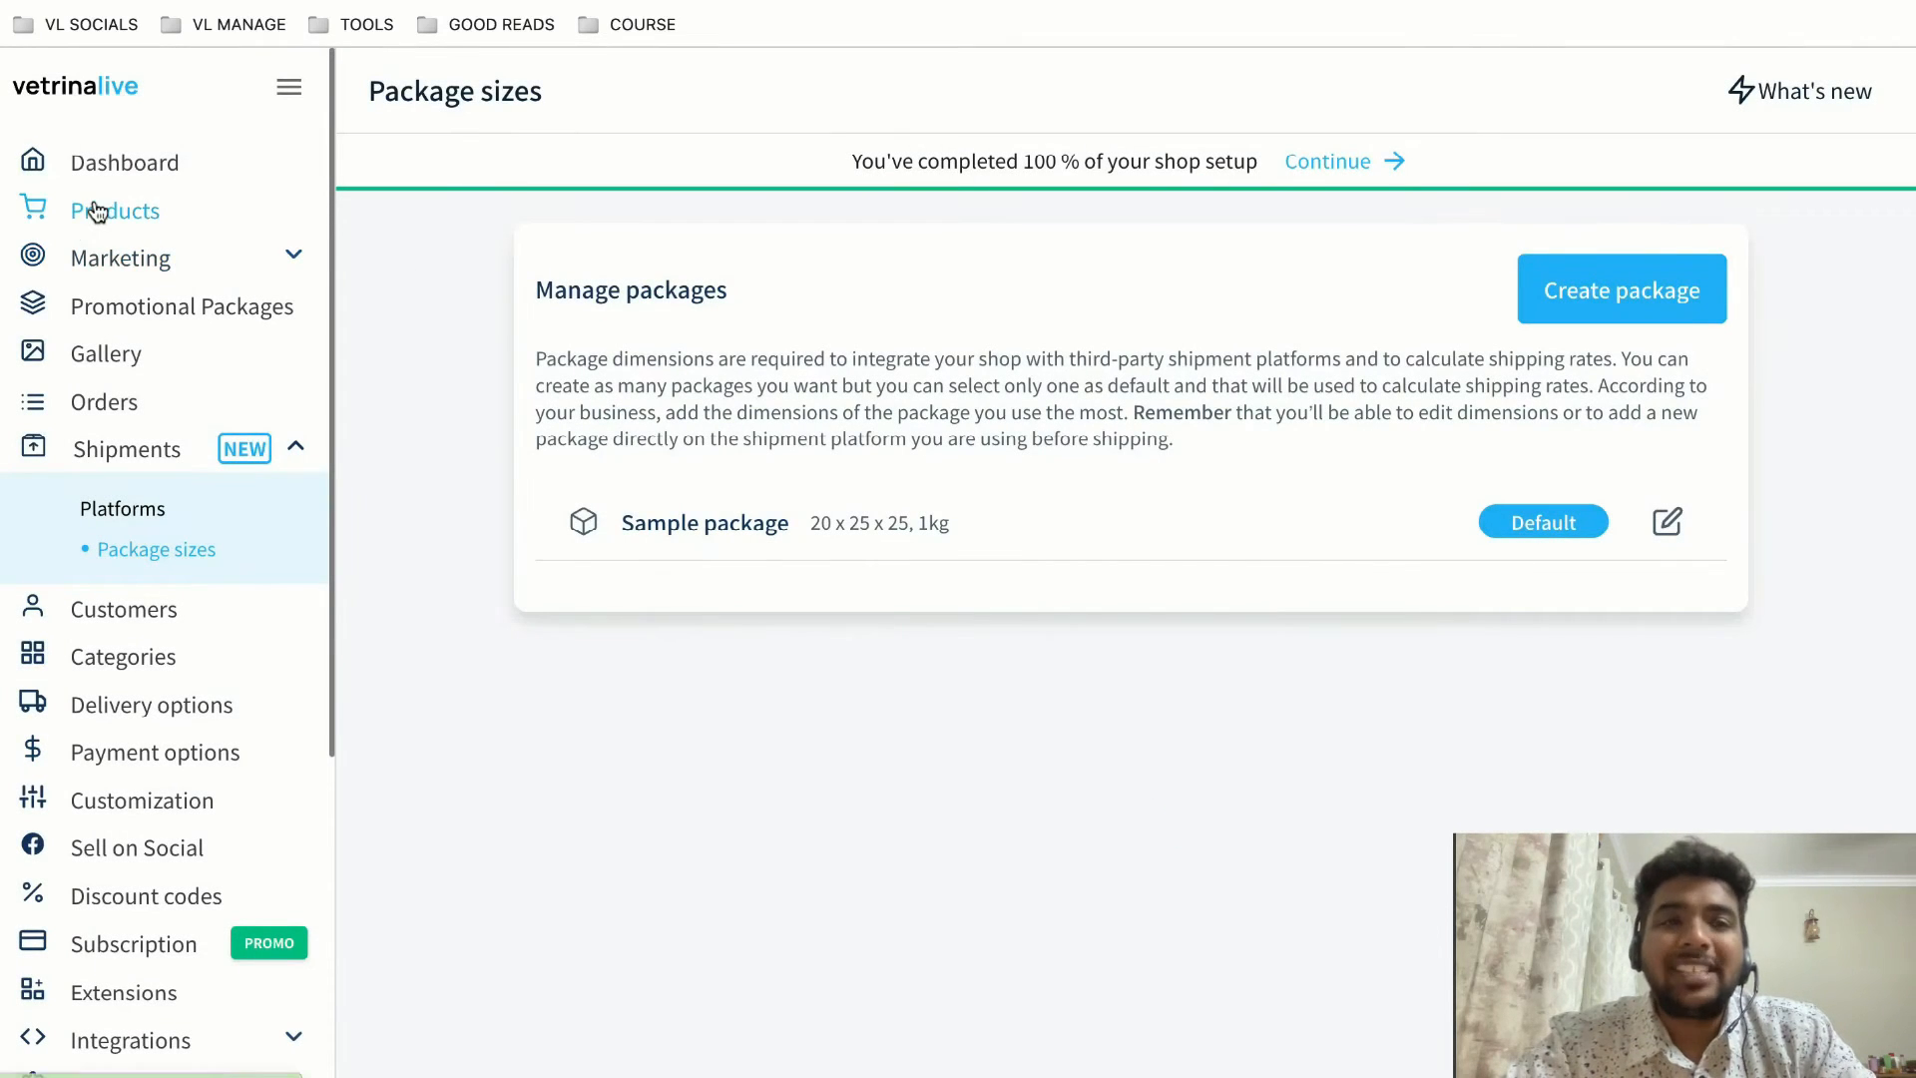
- Check the weight setting in the details of the product Groceries Pack - 1 and return to the product list
click(90, 211)
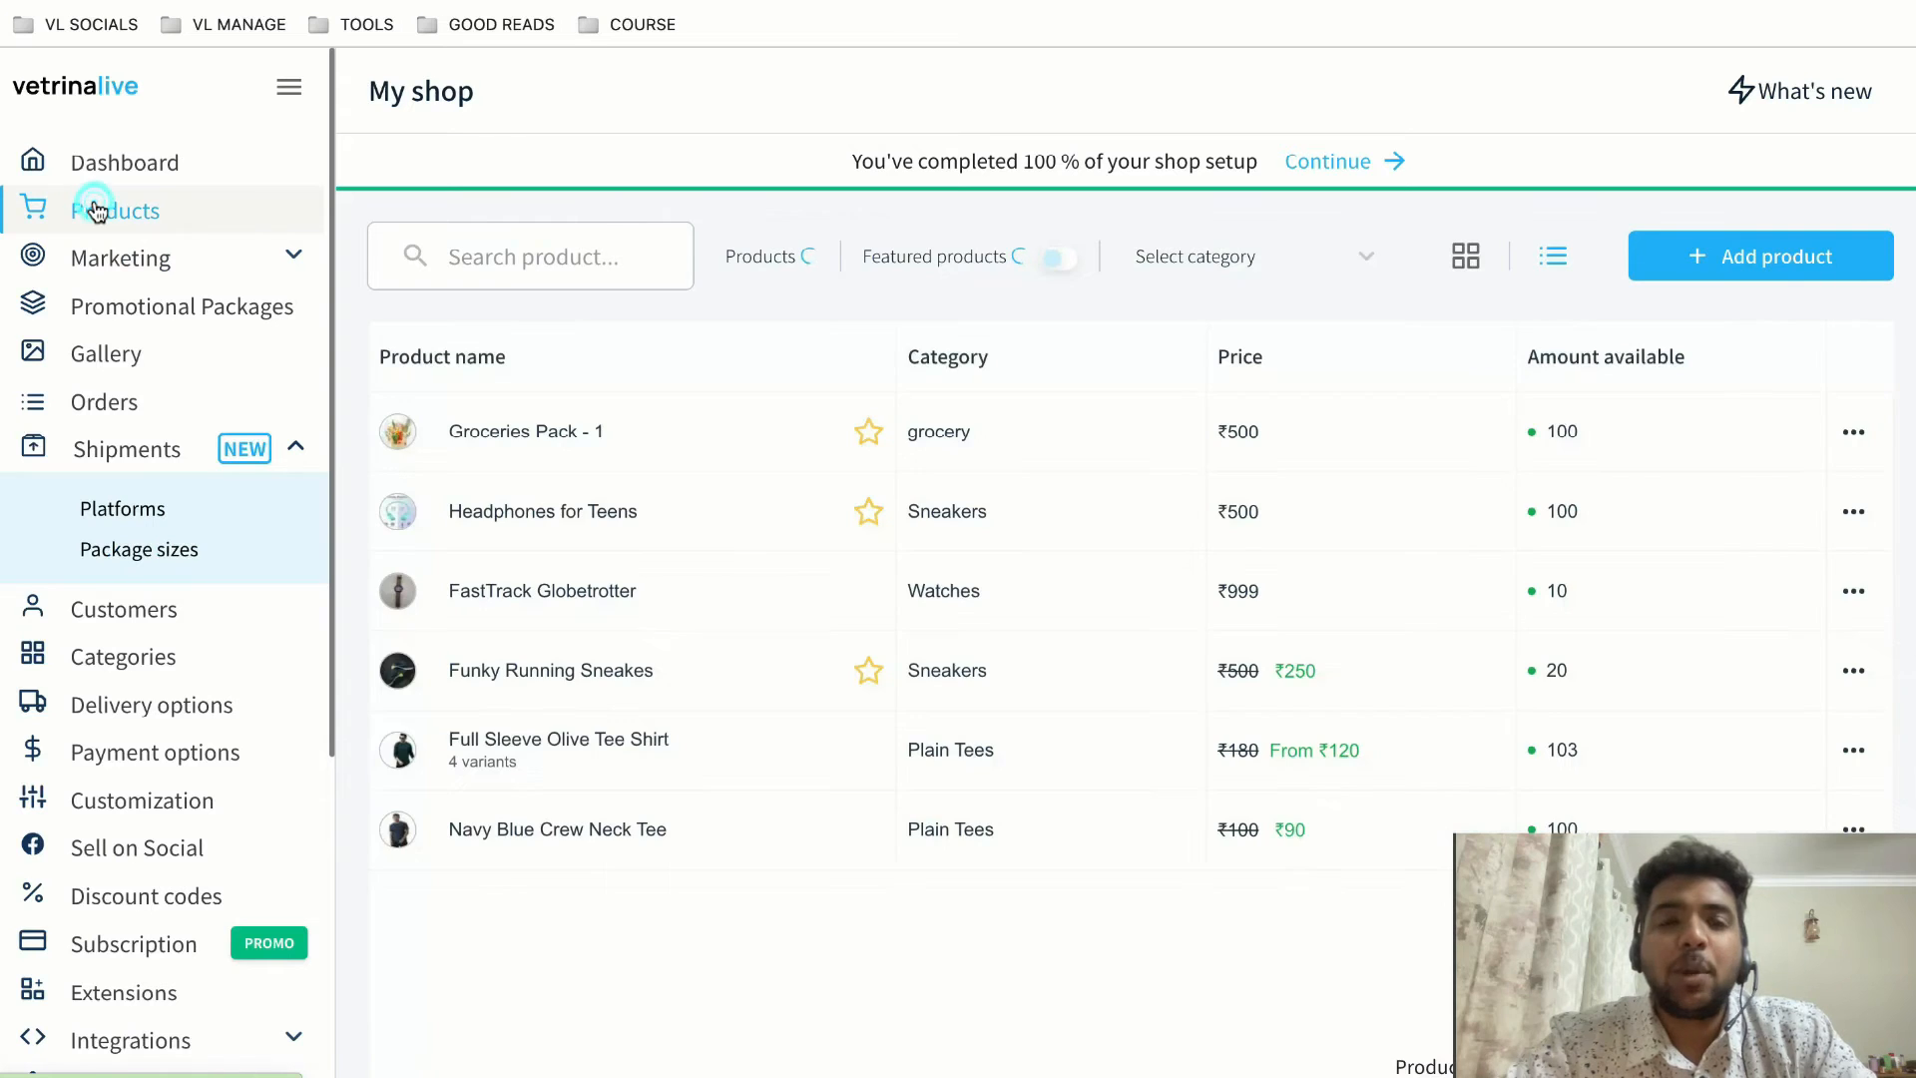
click(625, 435)
scroll(754, 634, down, 3)
scroll(758, 646, down, 10)
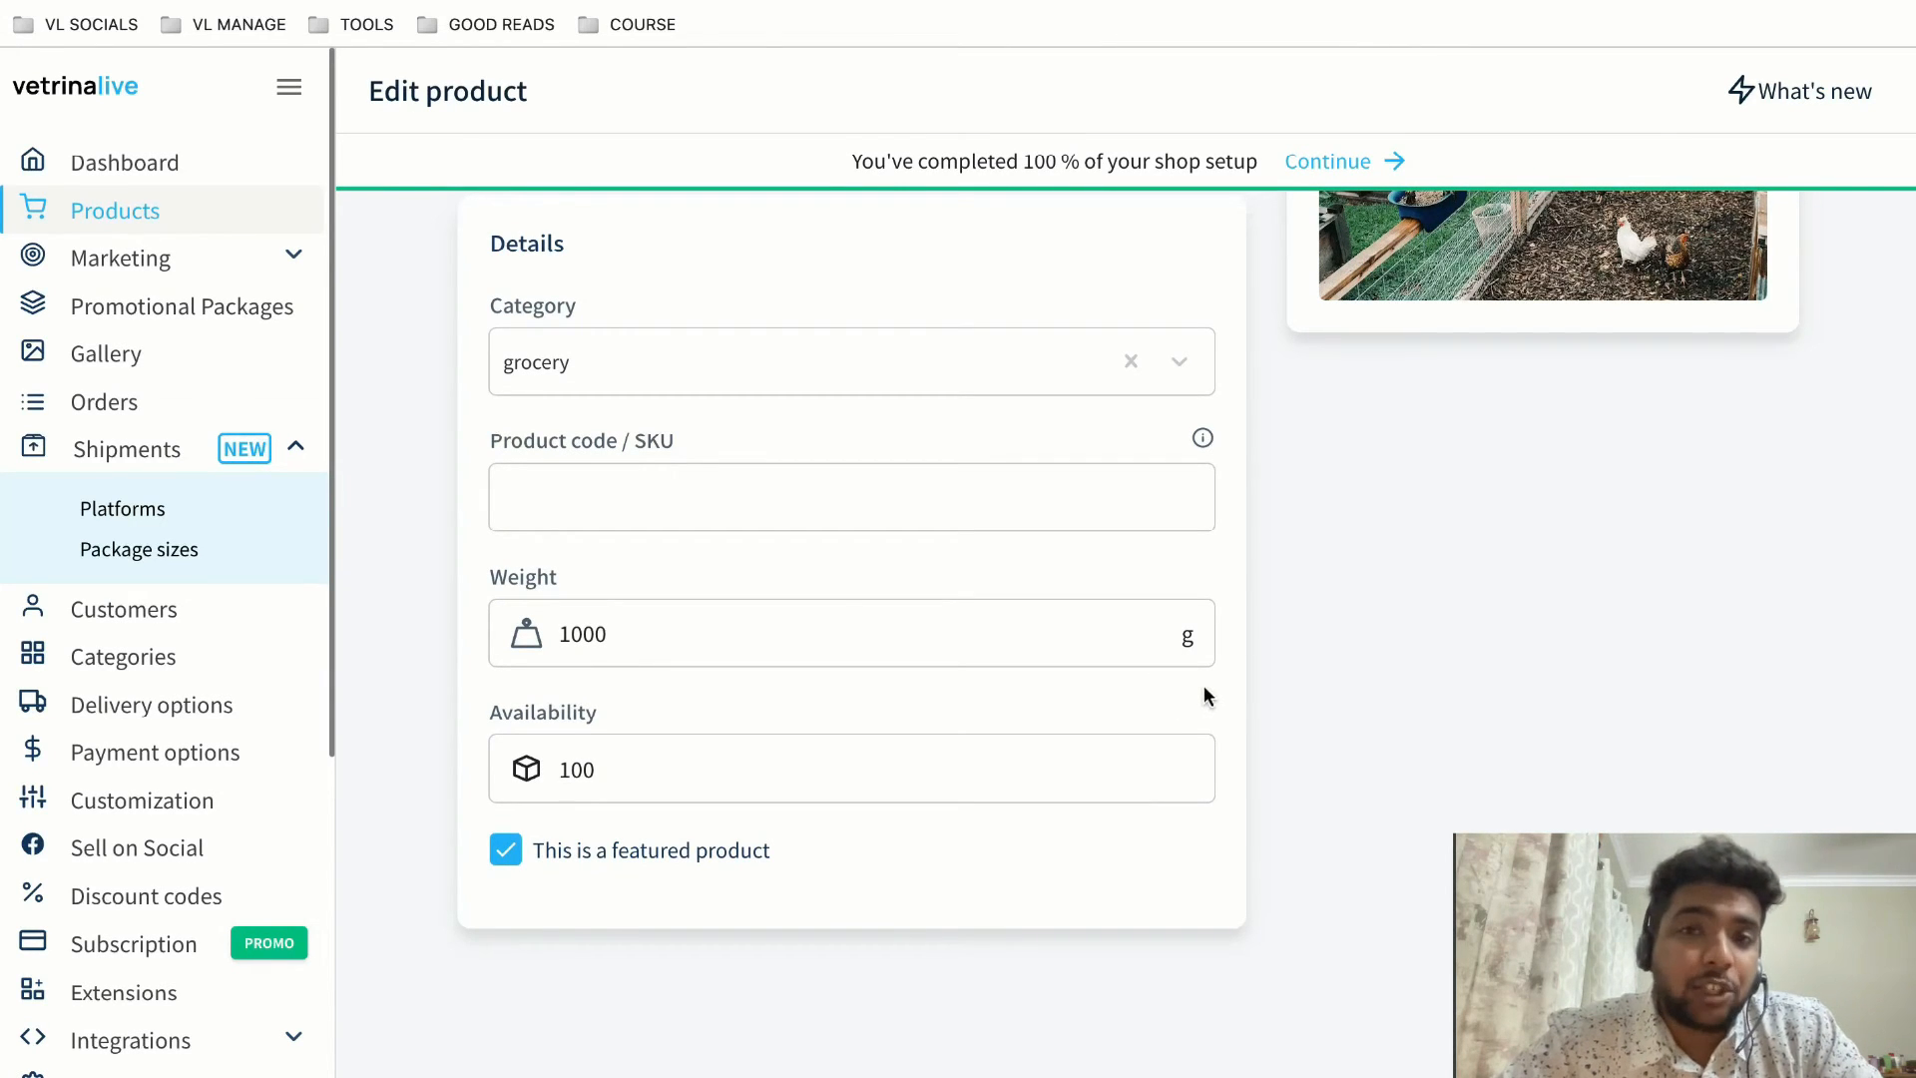
click(135, 212)
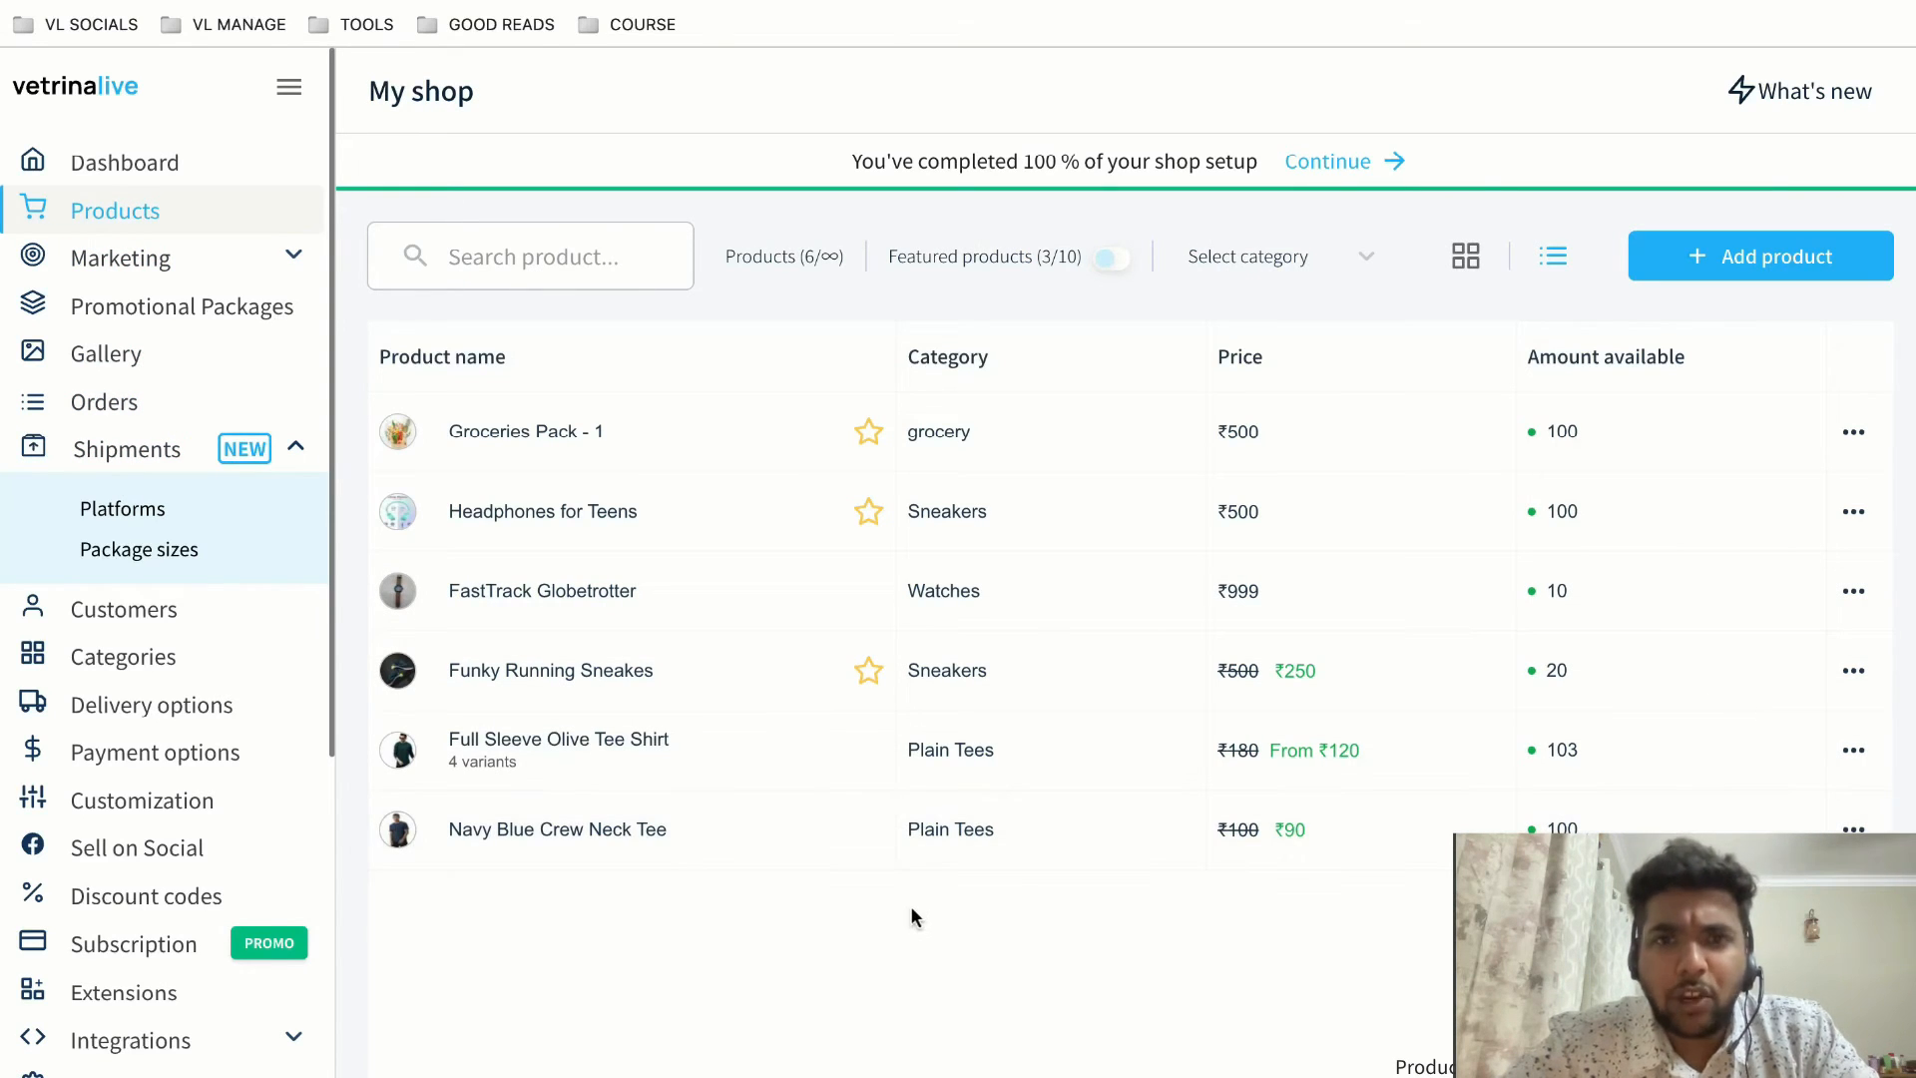
- Check the weight setting in the details of the product Funky Running Sneakes and return to the product list
click(618, 674)
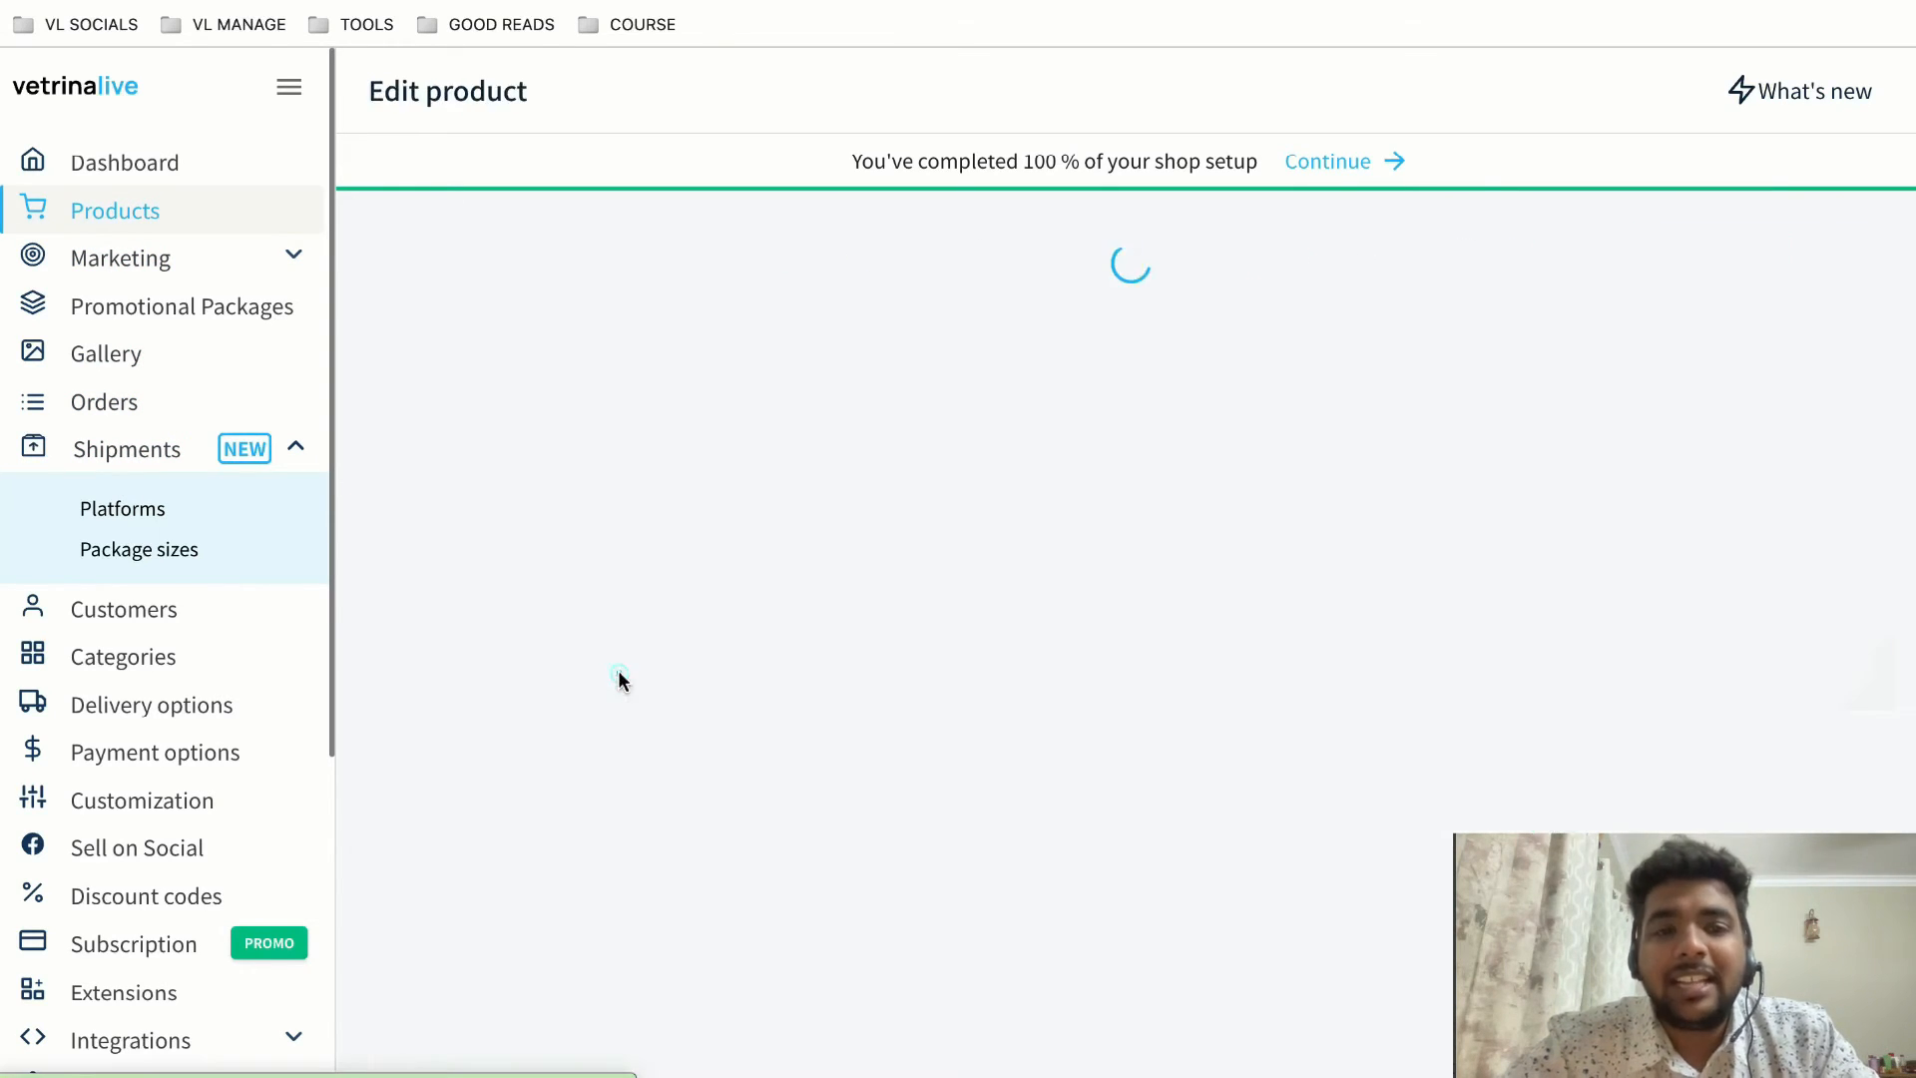
scroll(1045, 757, down, 10)
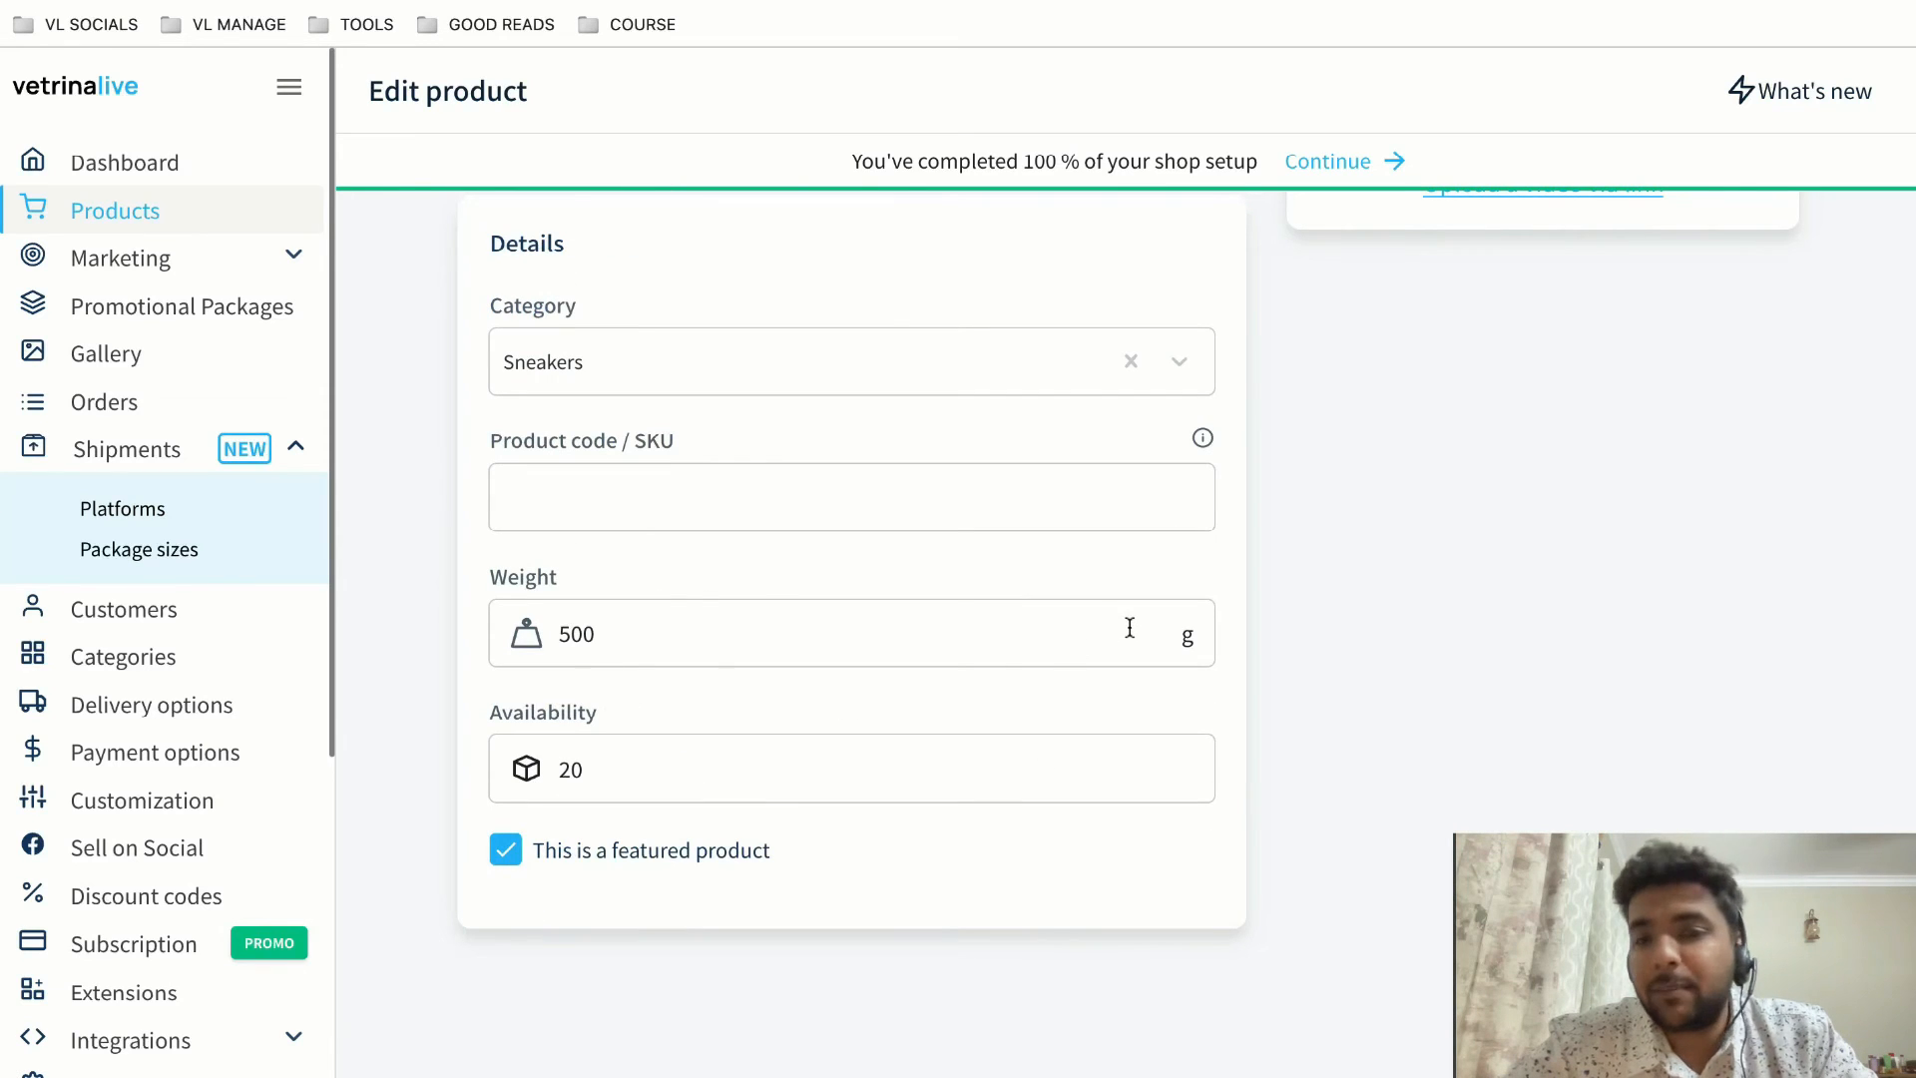
click(139, 211)
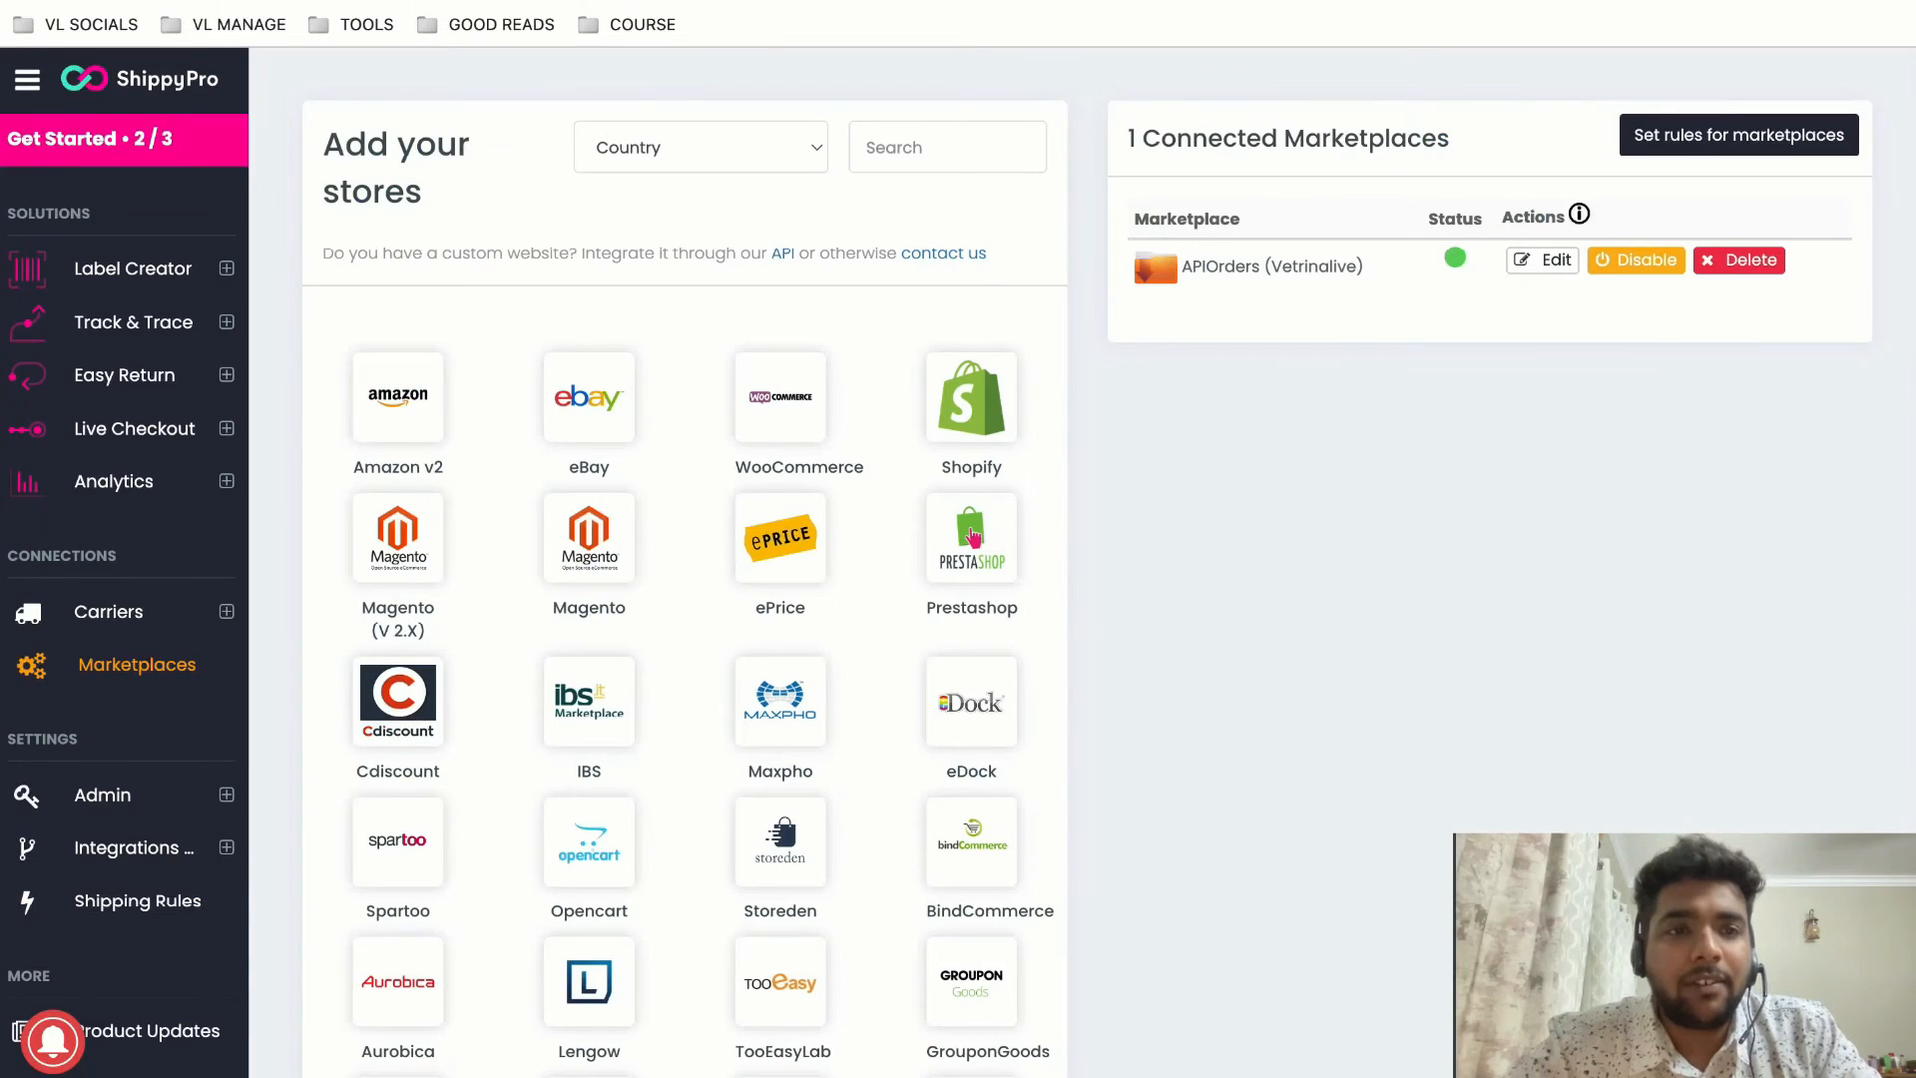
- Switch to ShippyPro, view the connection settings of the connected DHL Express carrier, close them and return to the Get Started overview
click(126, 141)
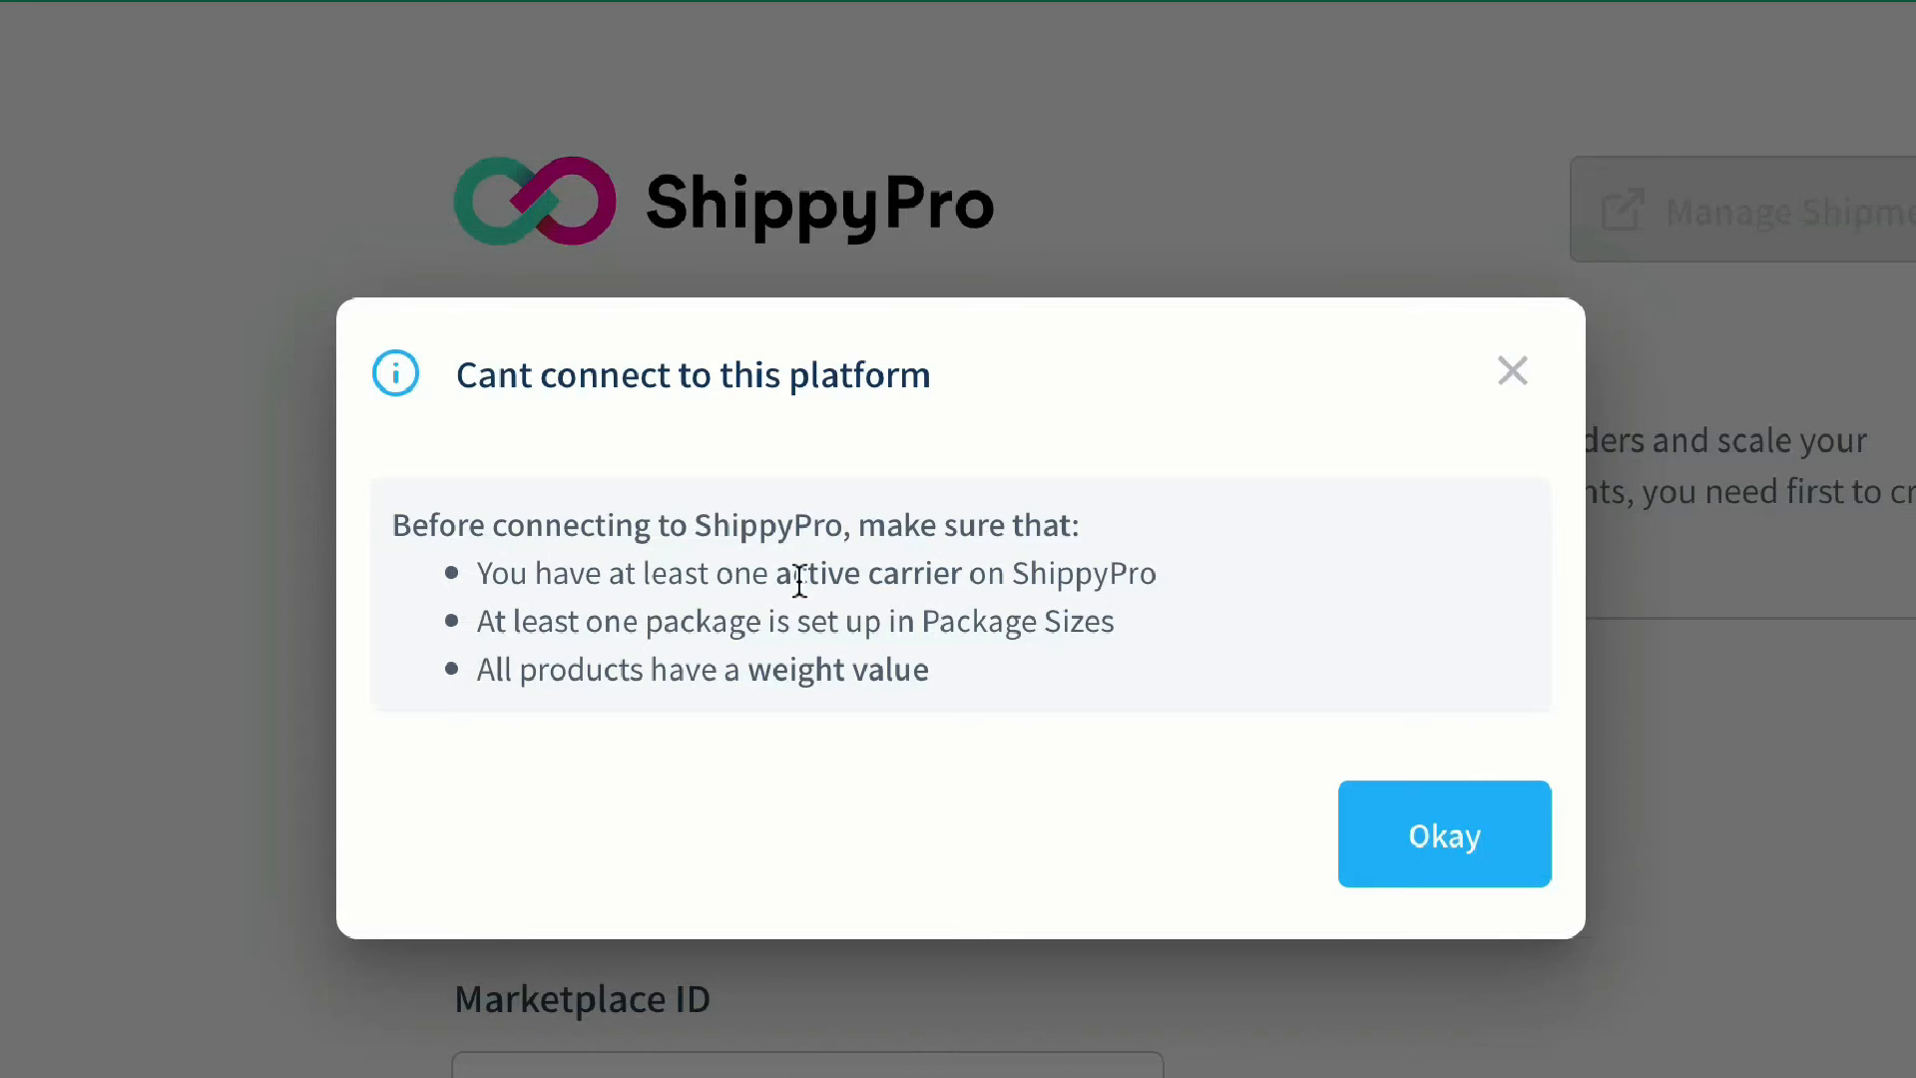
drag(795, 582, 1019, 606)
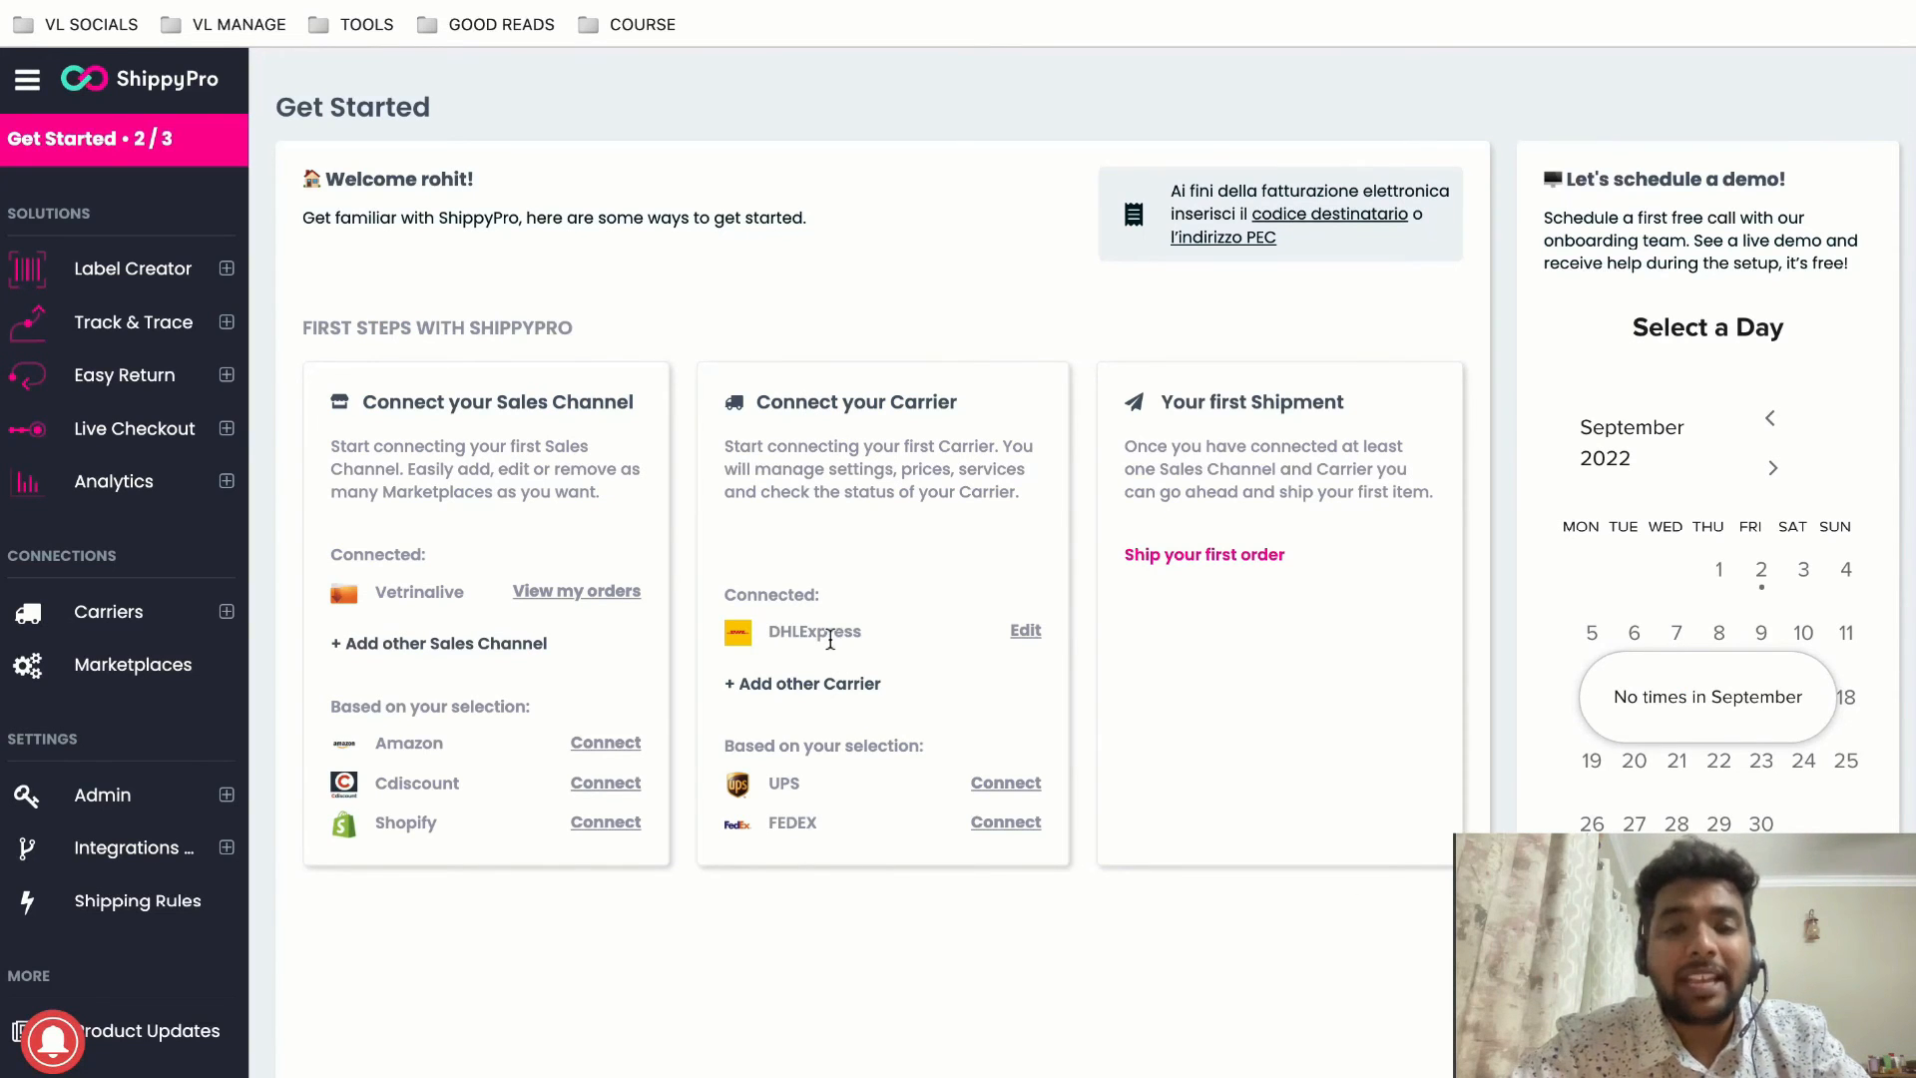
click(1026, 629)
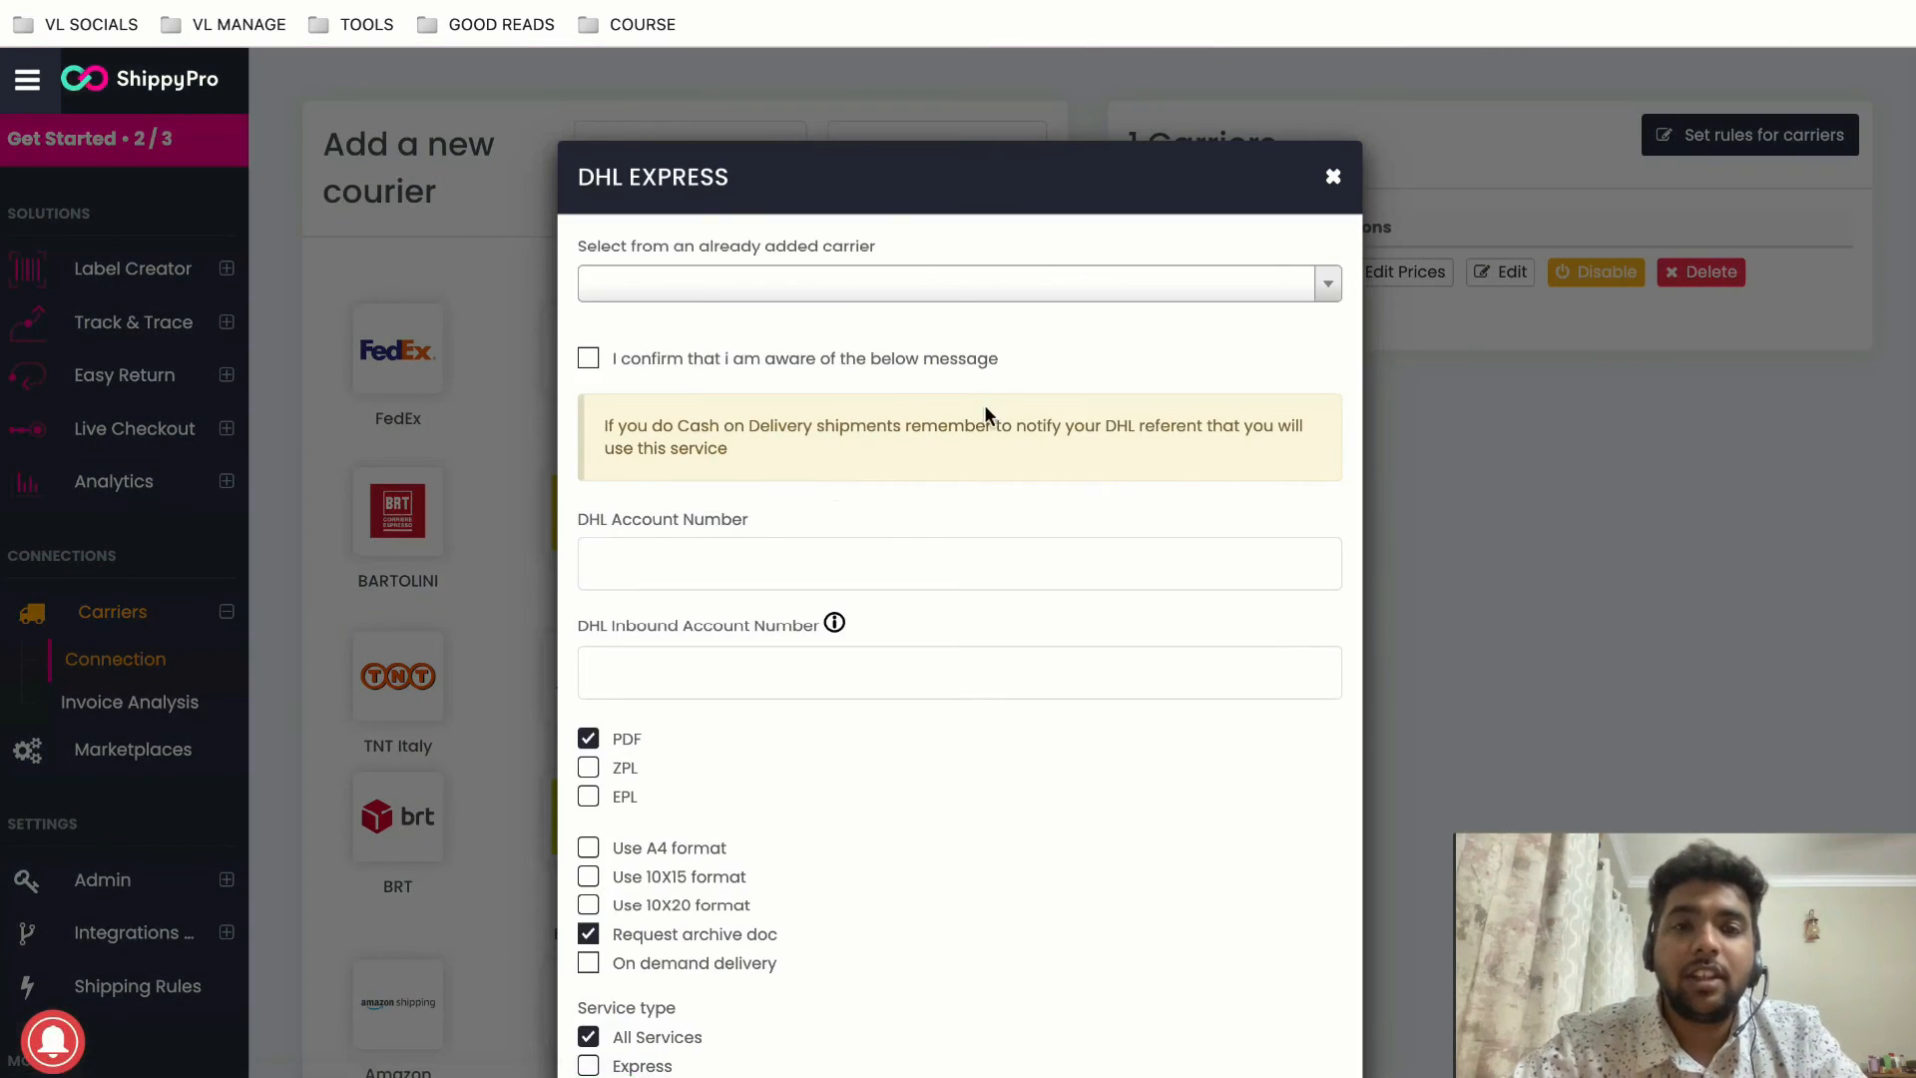
click(1335, 180)
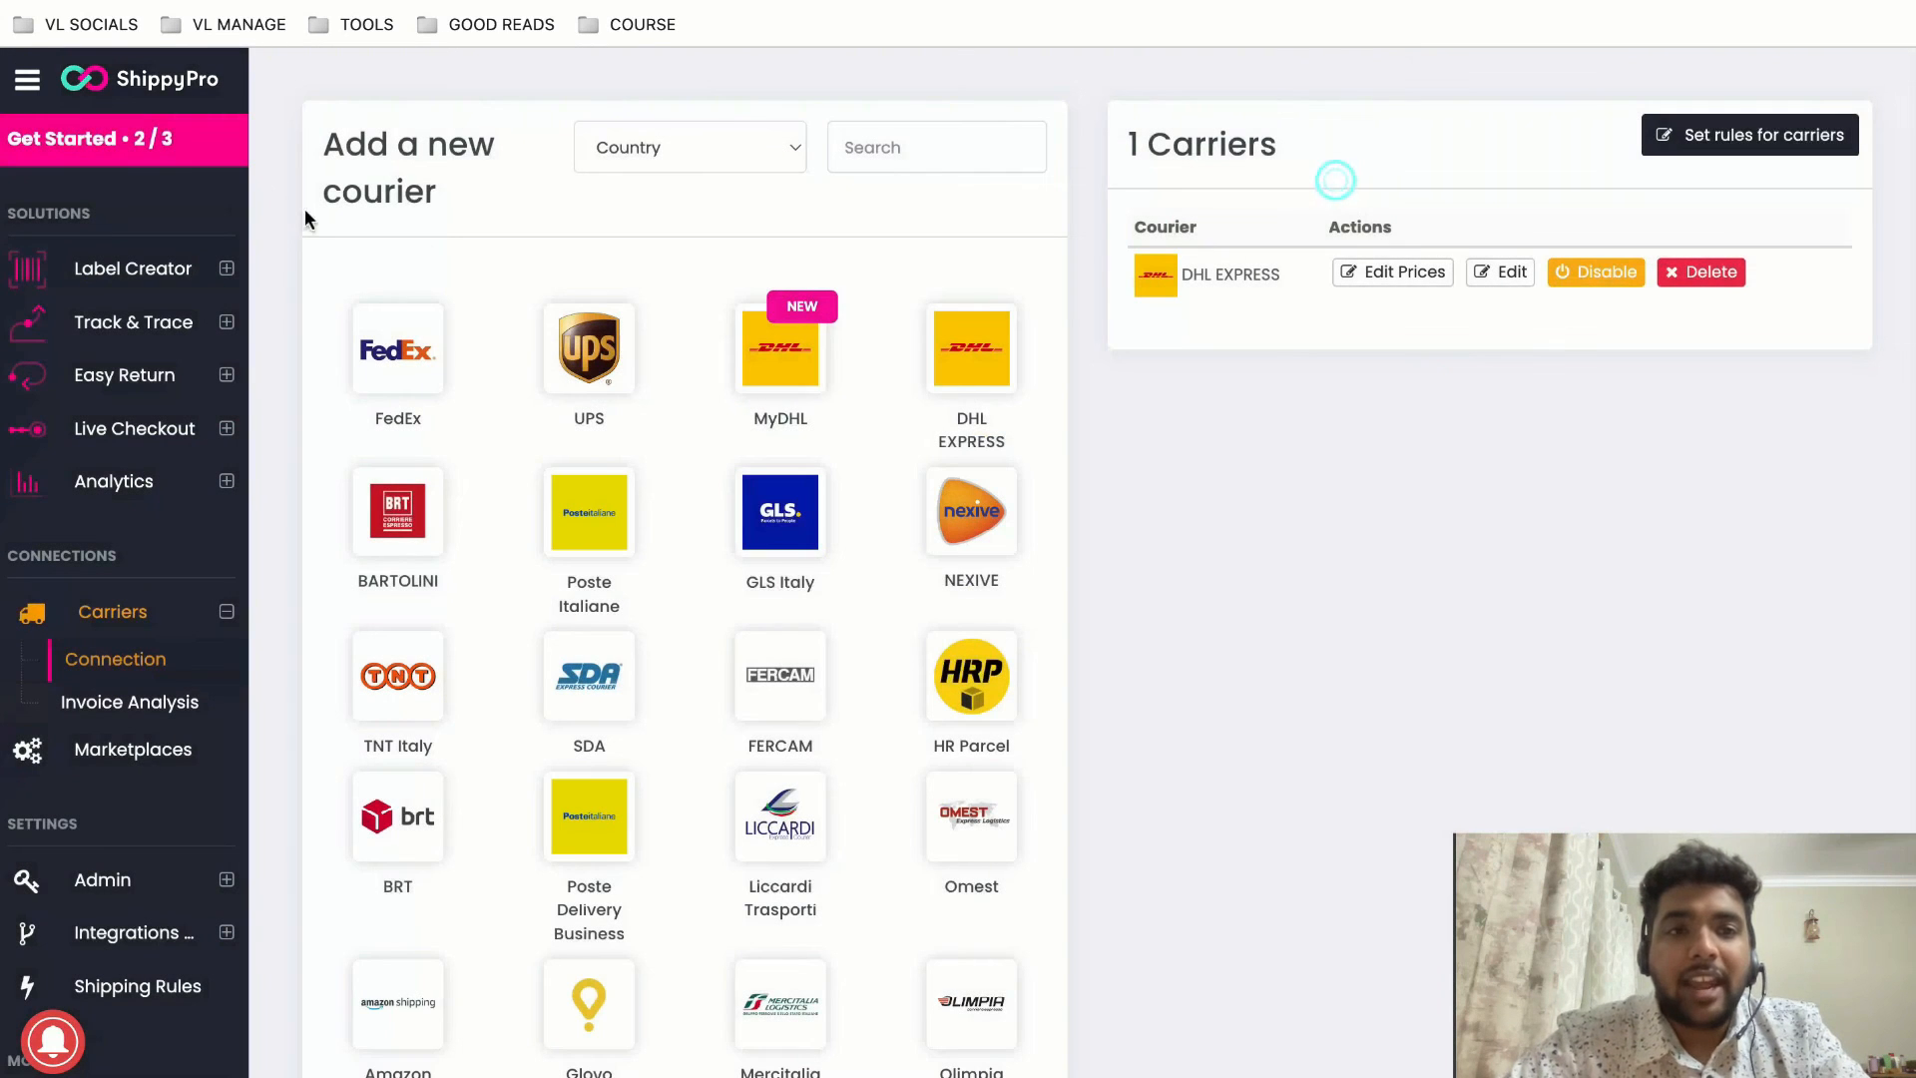
click(145, 140)
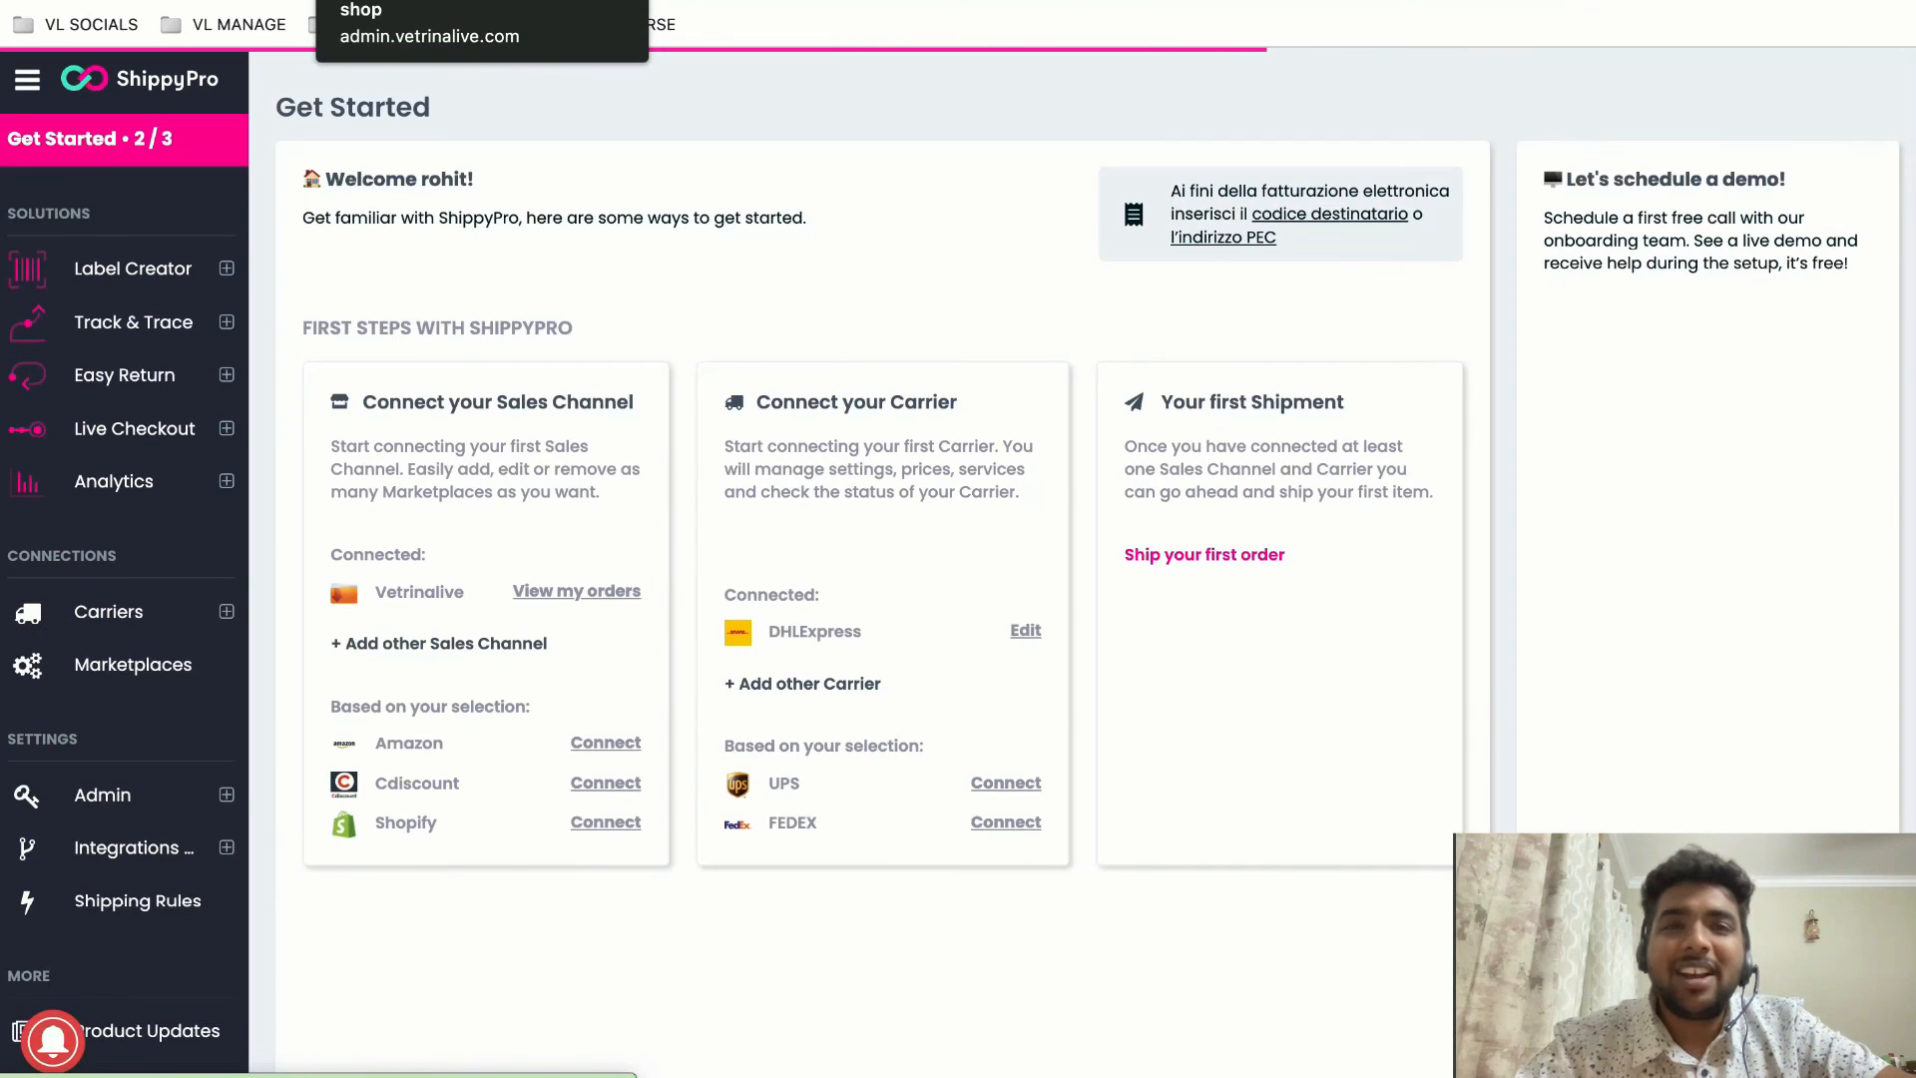
- Switch back to Vetrina Live and view the shipment platforms to check the Shippy Pro integration
click(420, 2)
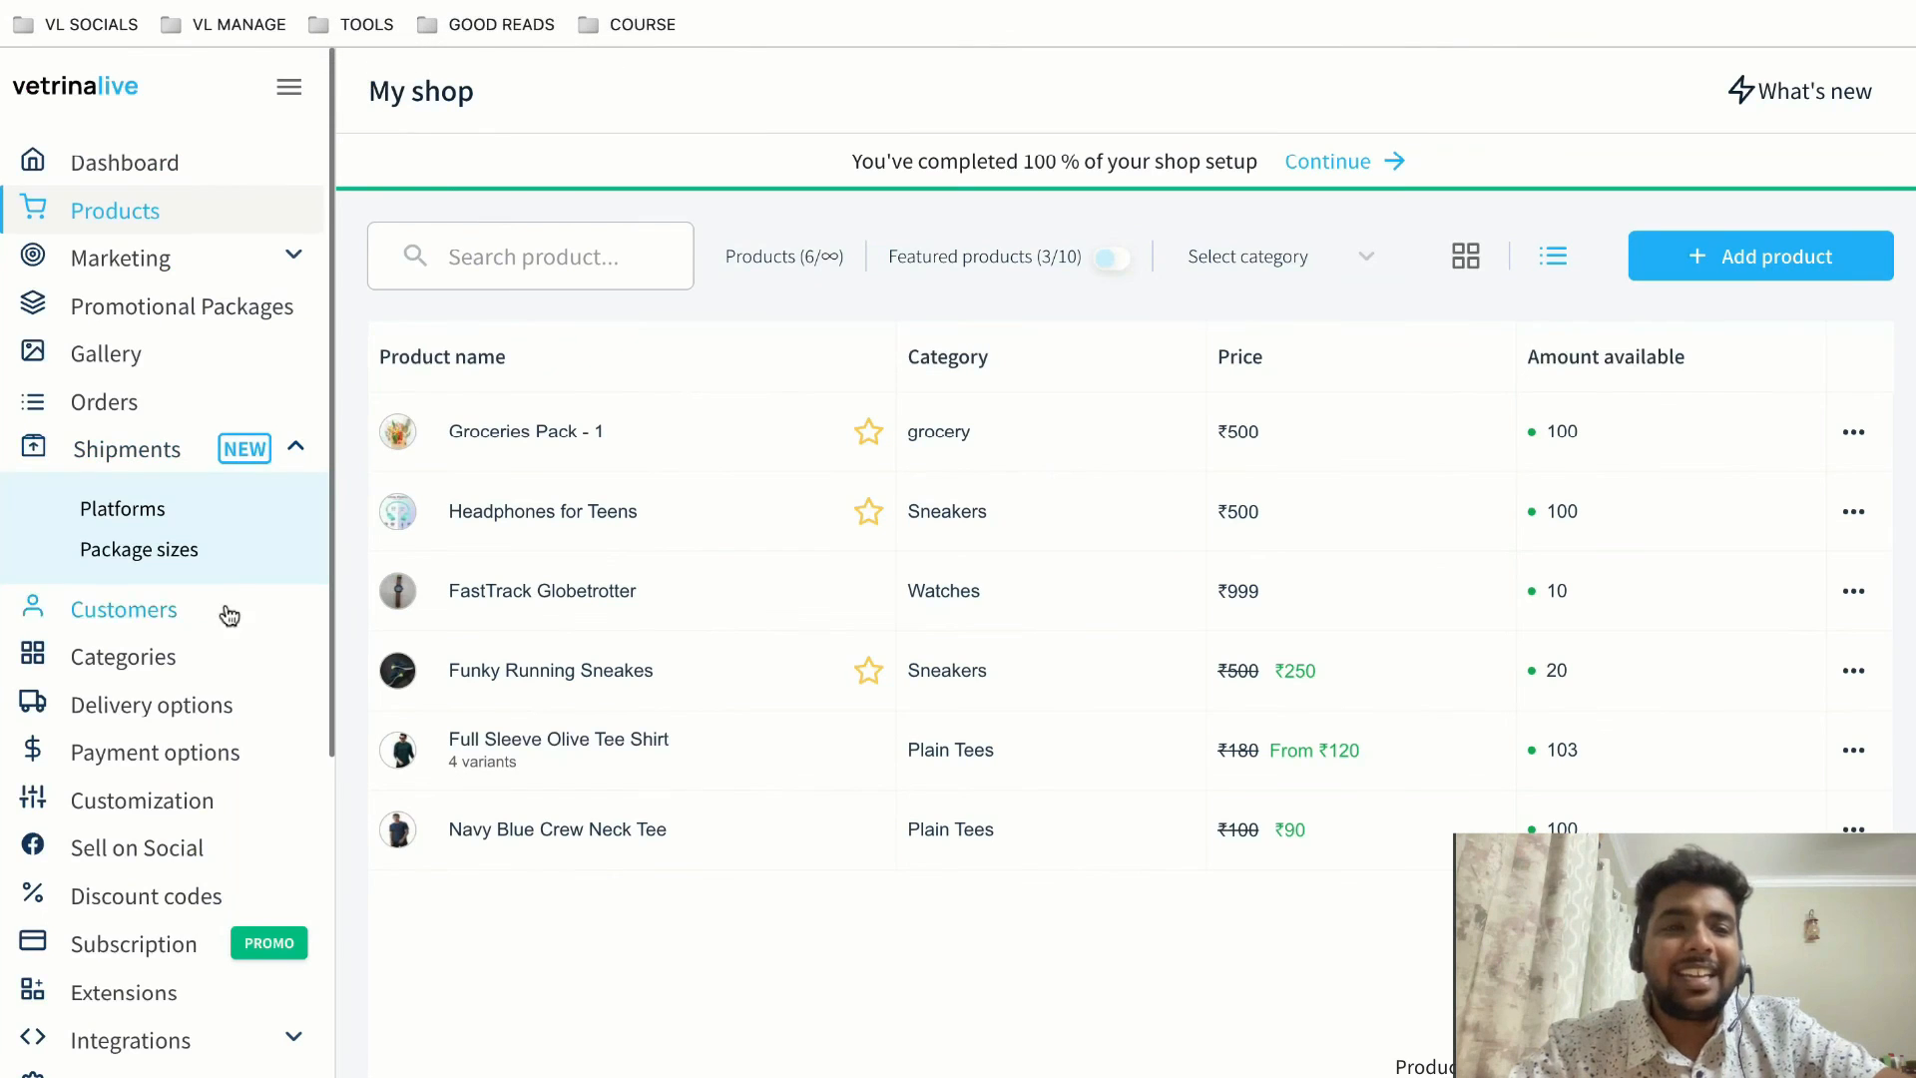
click(167, 510)
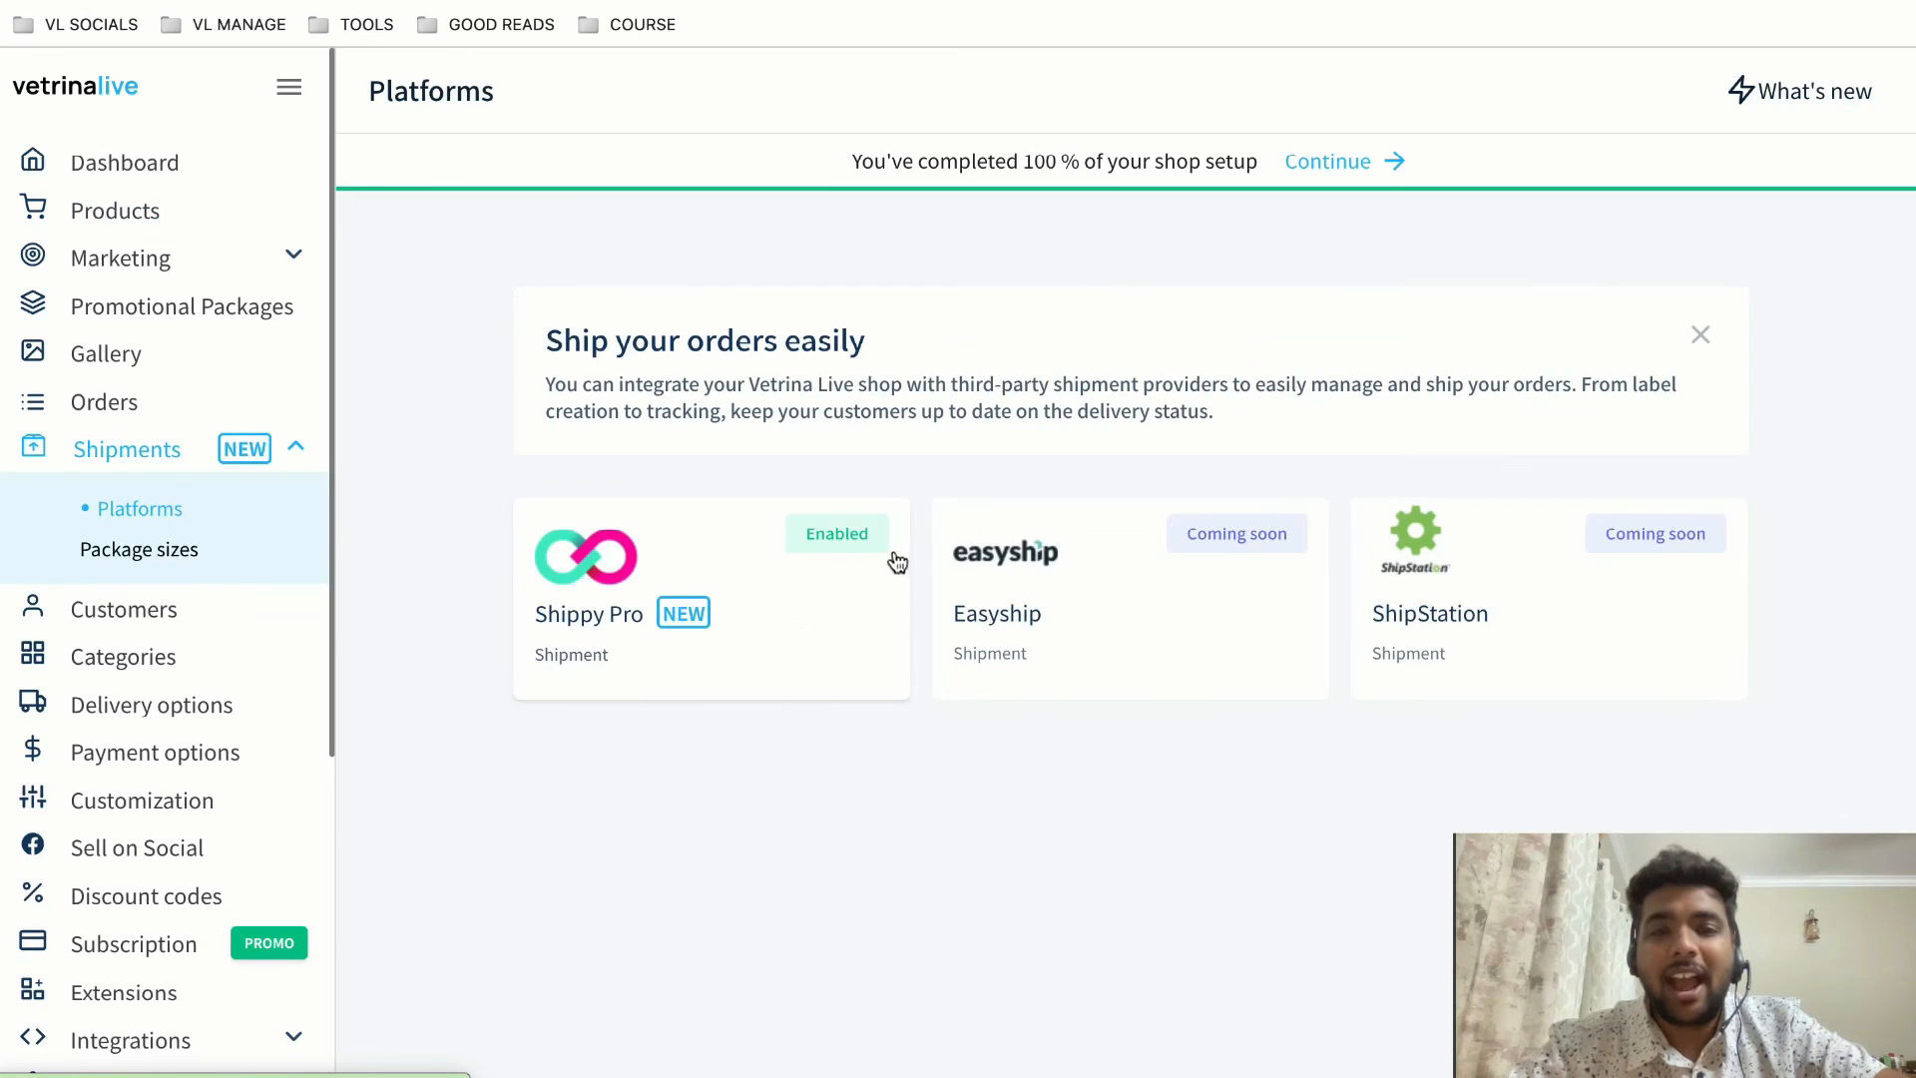